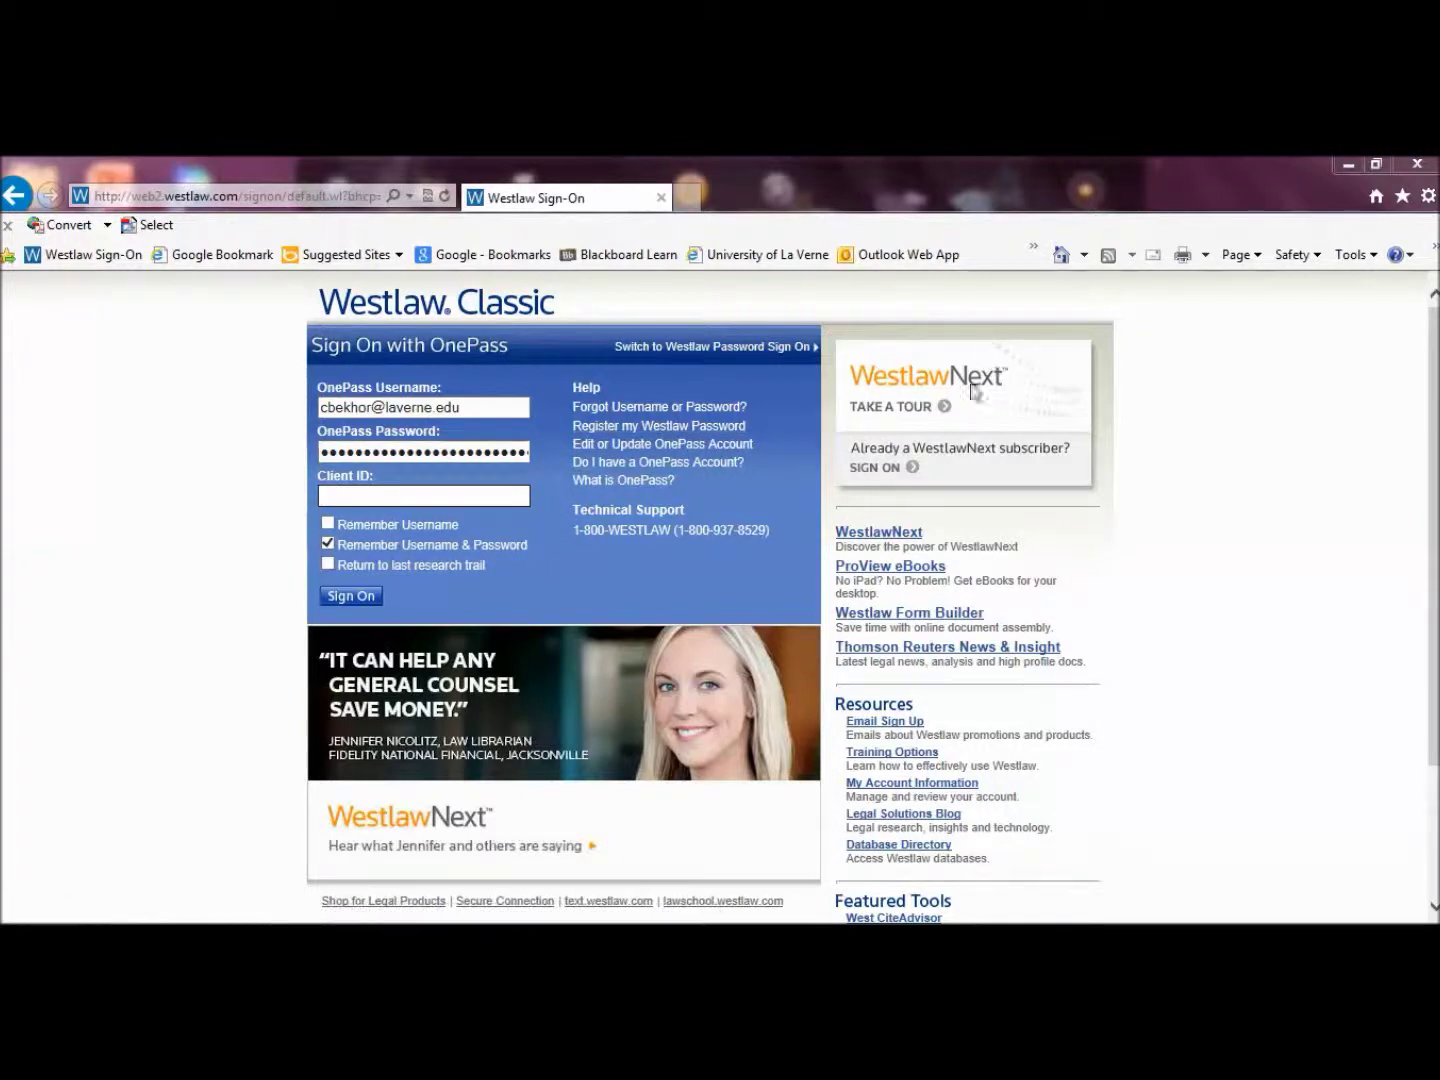
Sign on to WestlawNext with the account's username and password, remembering both
click(884, 468)
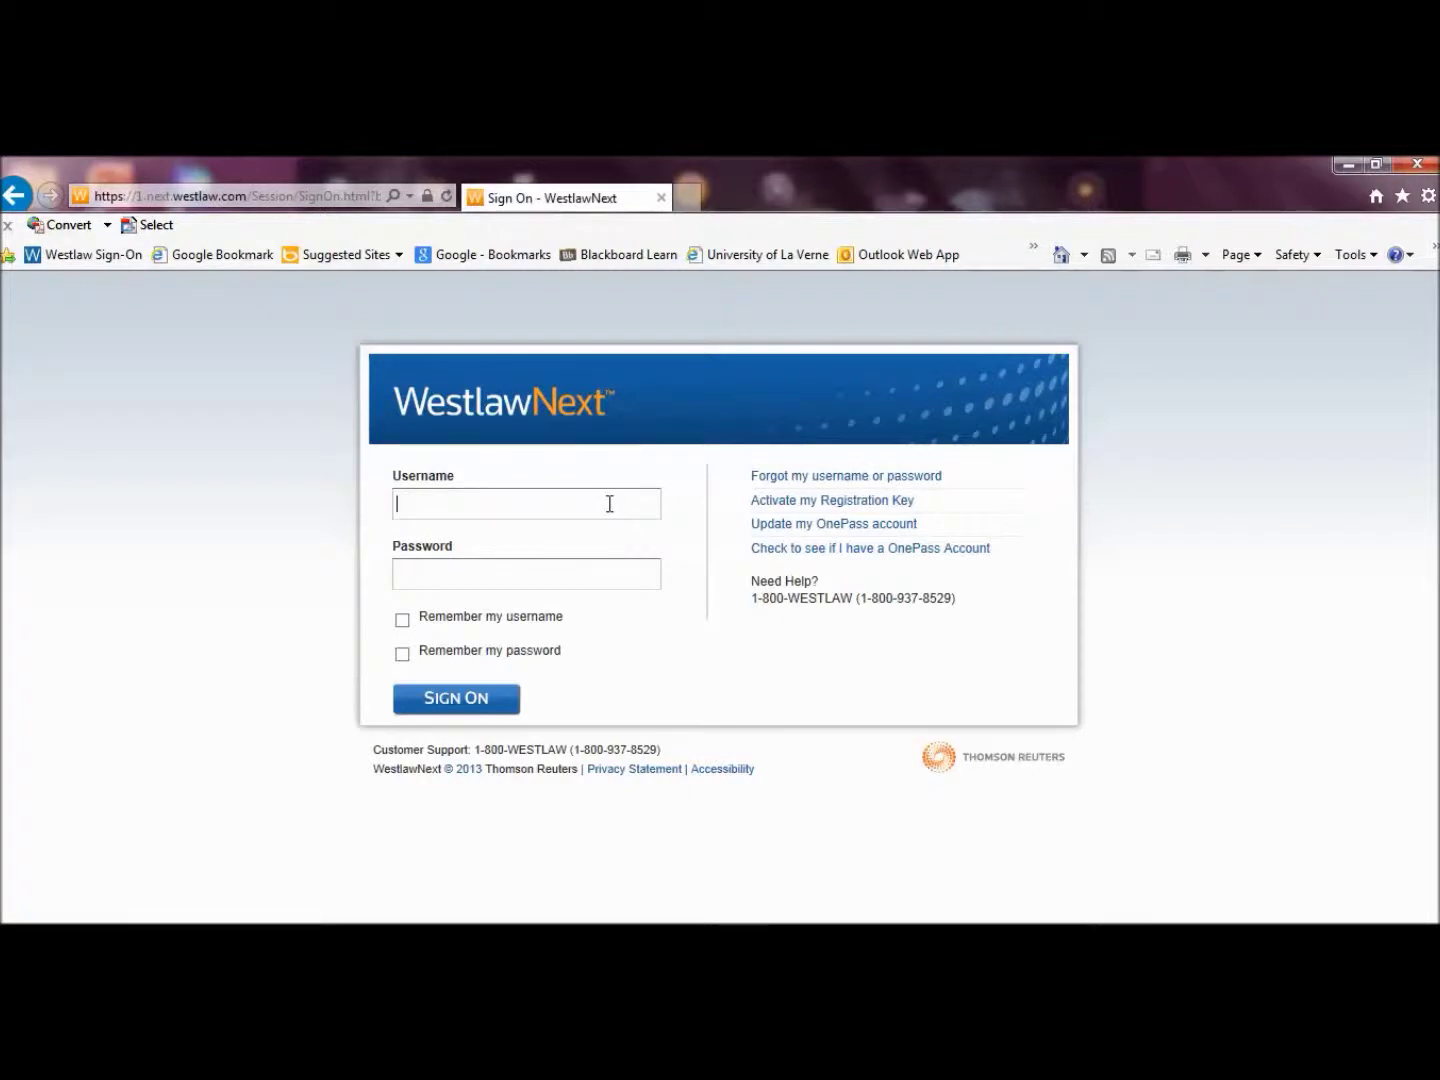
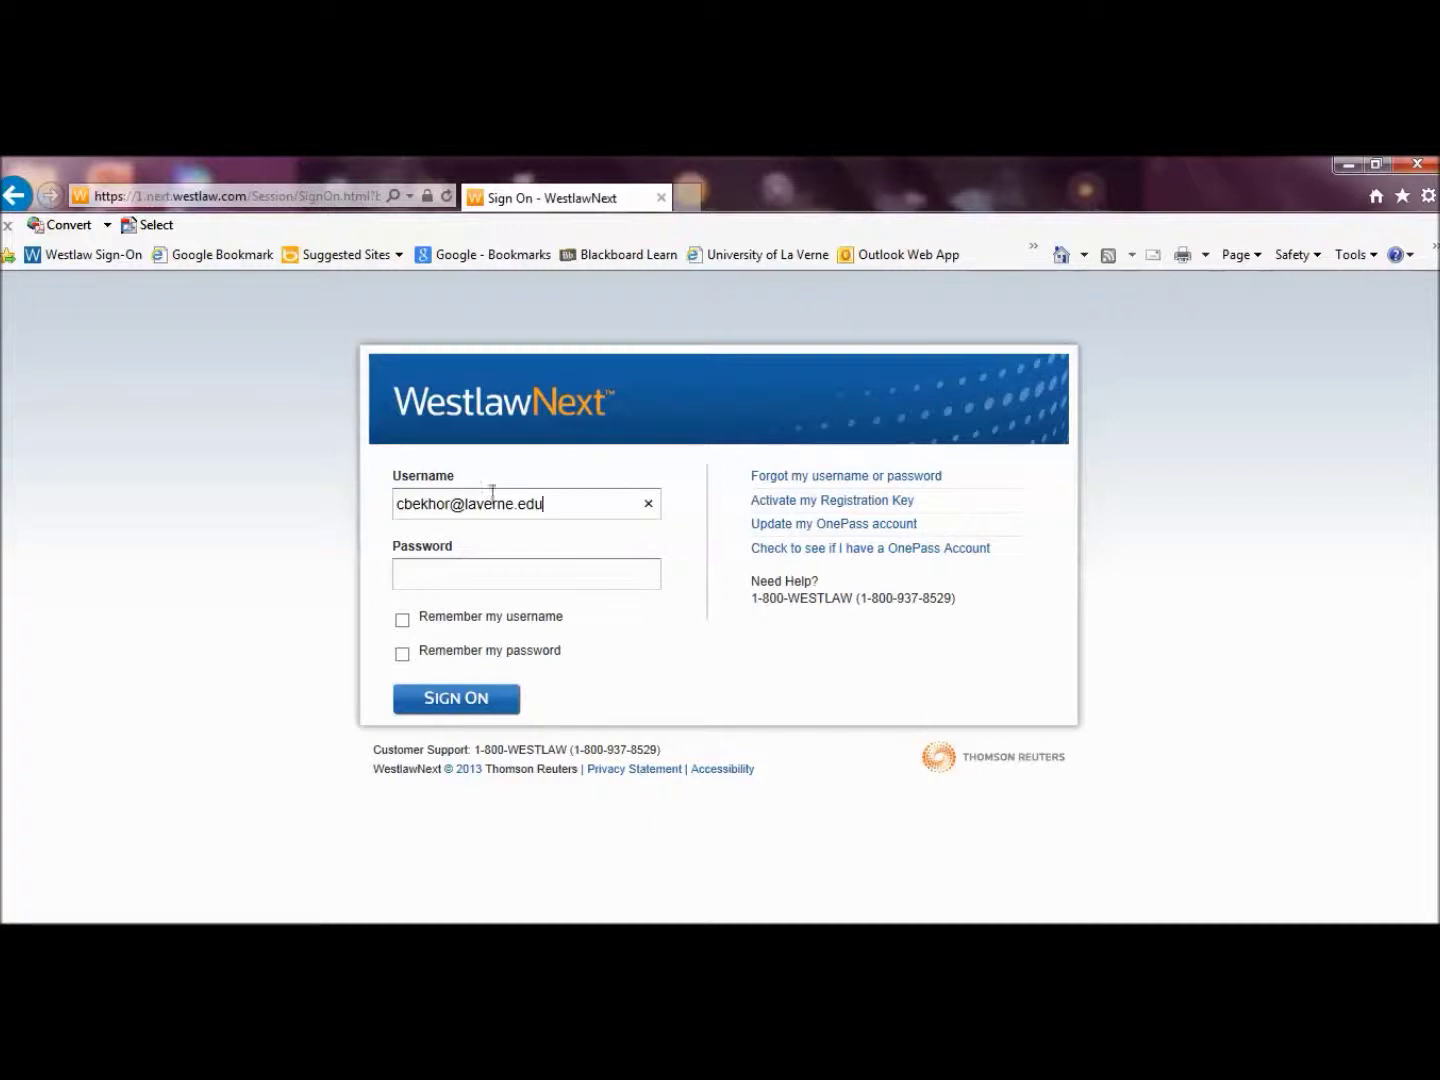
click(460, 584)
text(•••••••••)
click(403, 622)
click(402, 655)
click(457, 700)
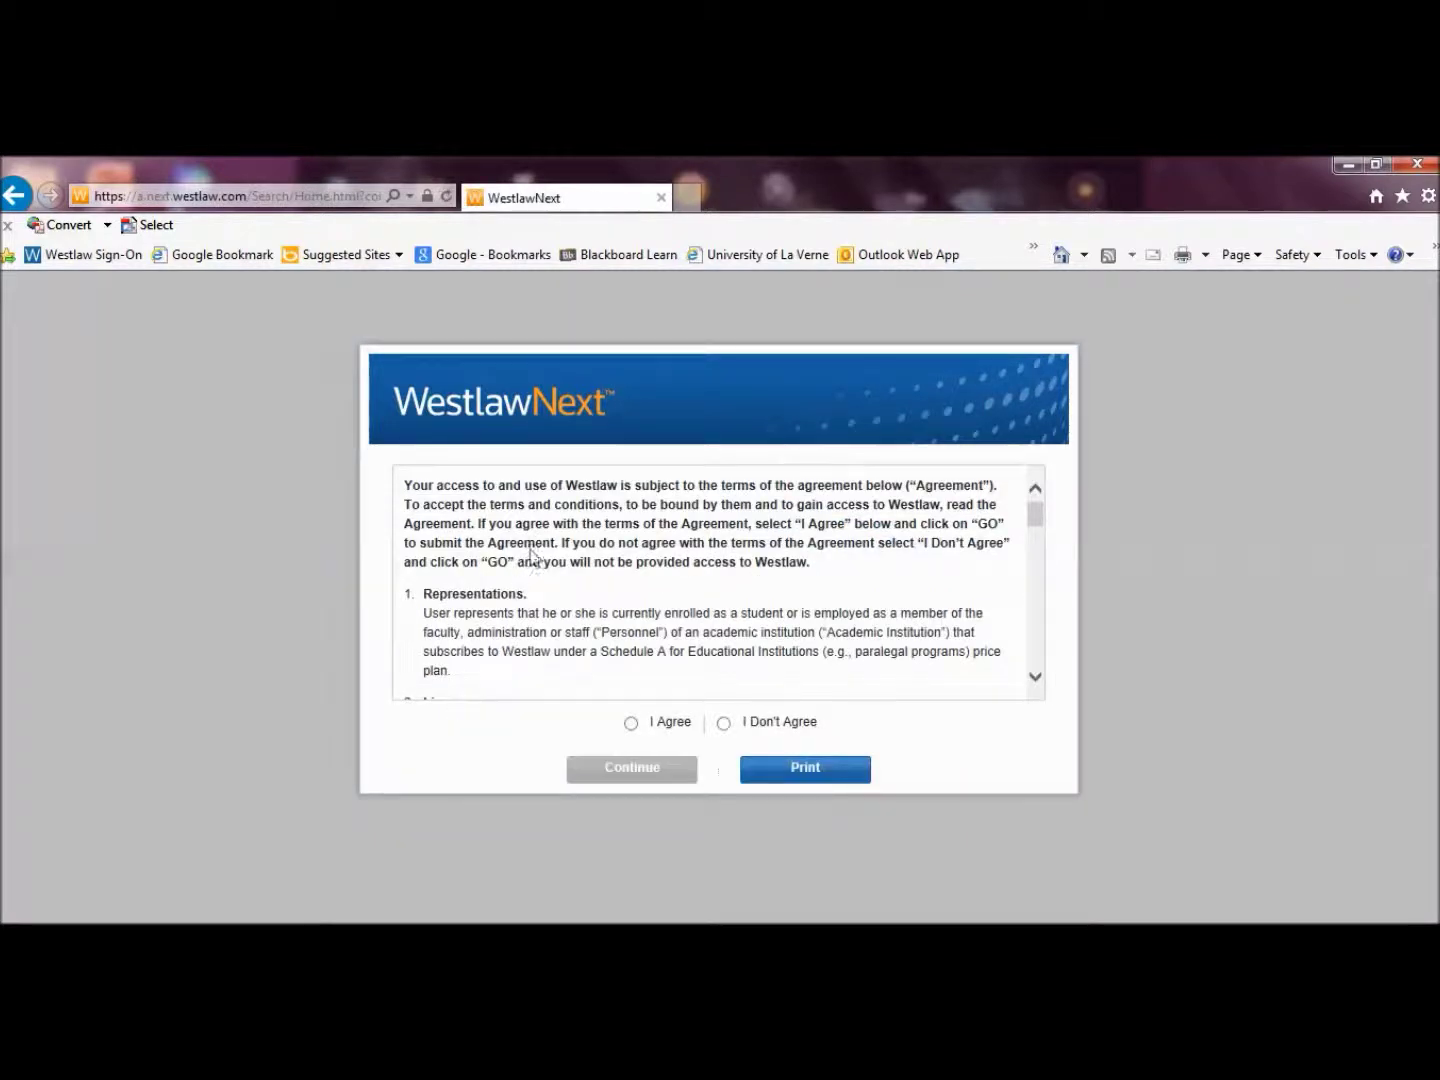
Accept the terms of use and continue with the pre-filled Client ID to the home page
click(631, 724)
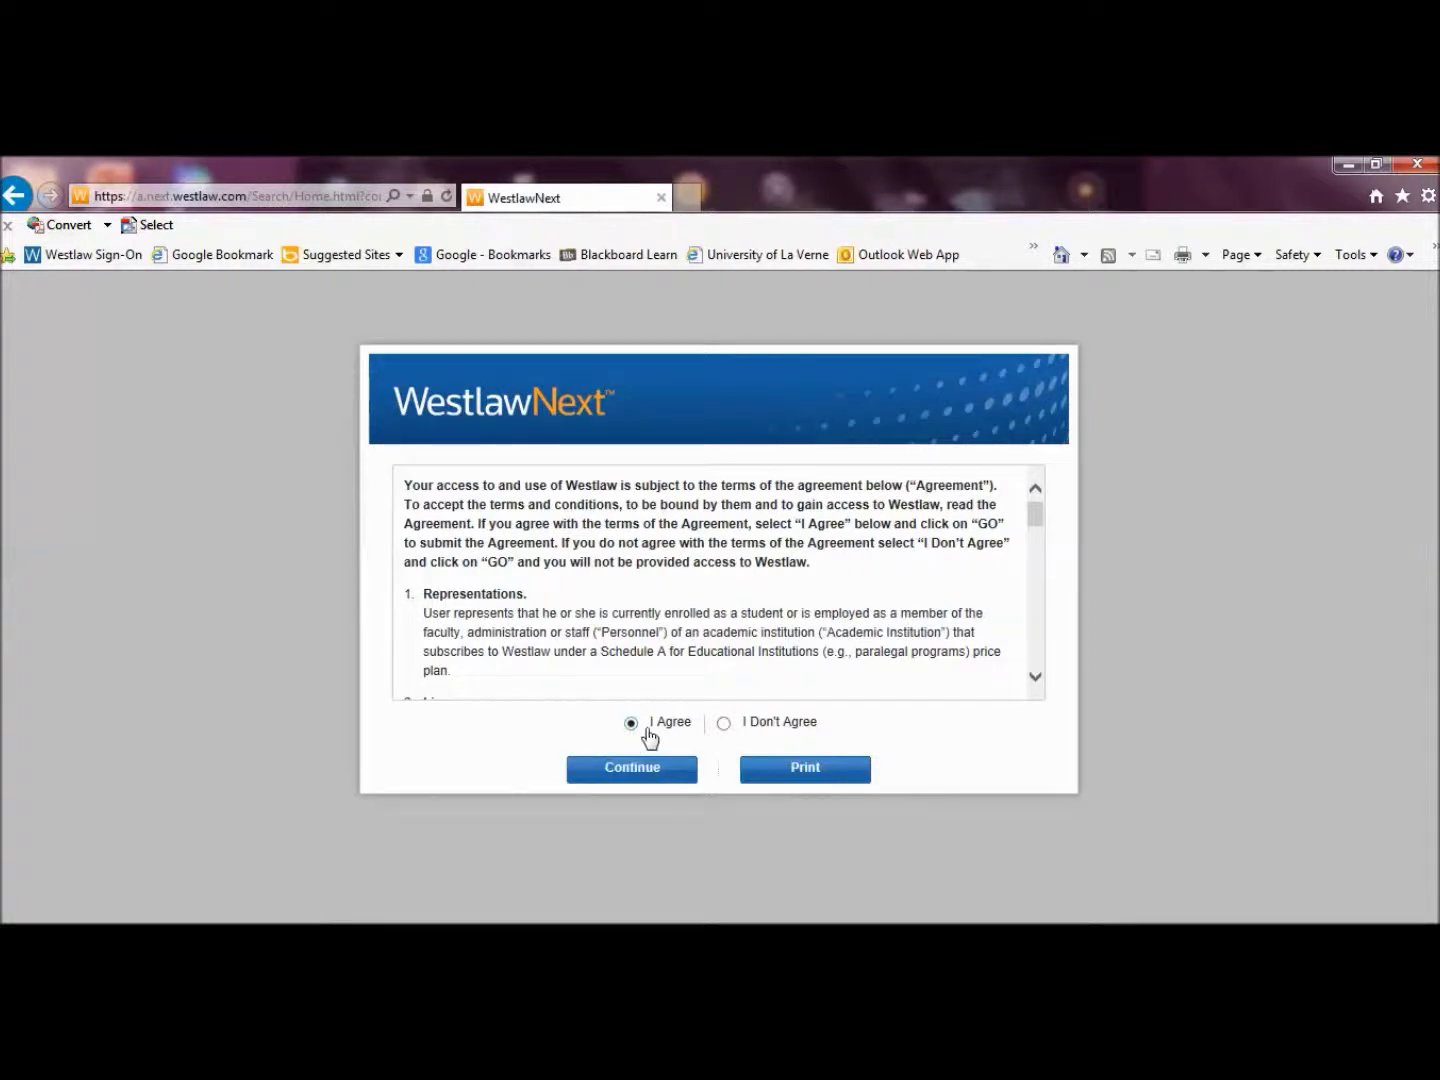
click(641, 784)
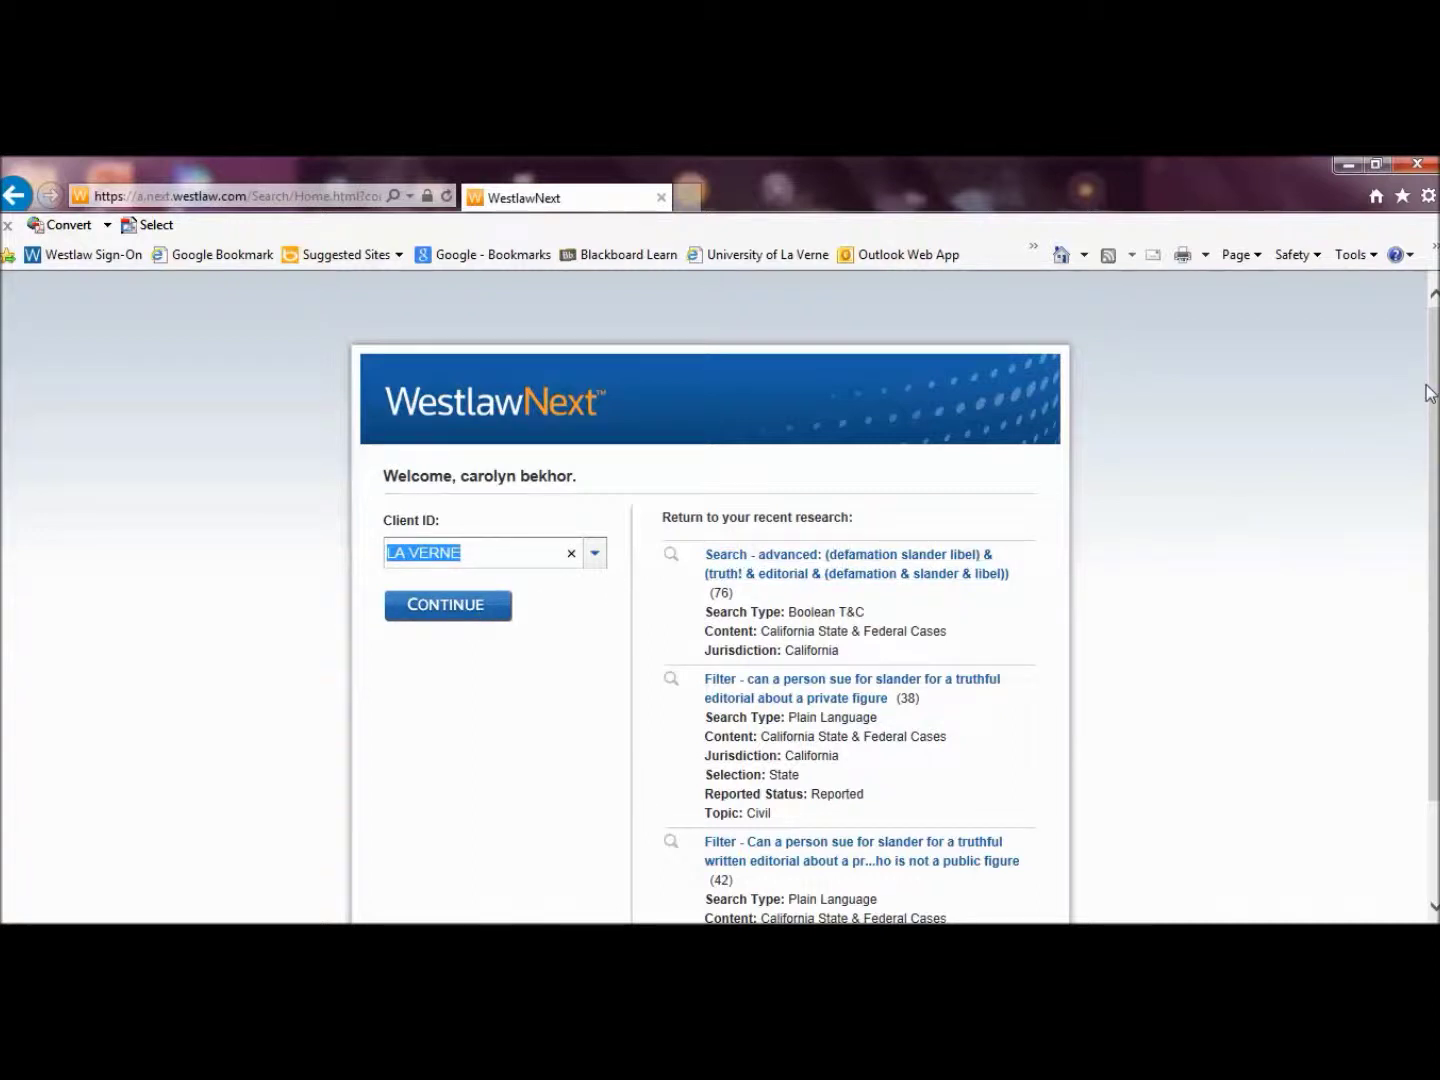
drag(1436, 399, 1436, 442)
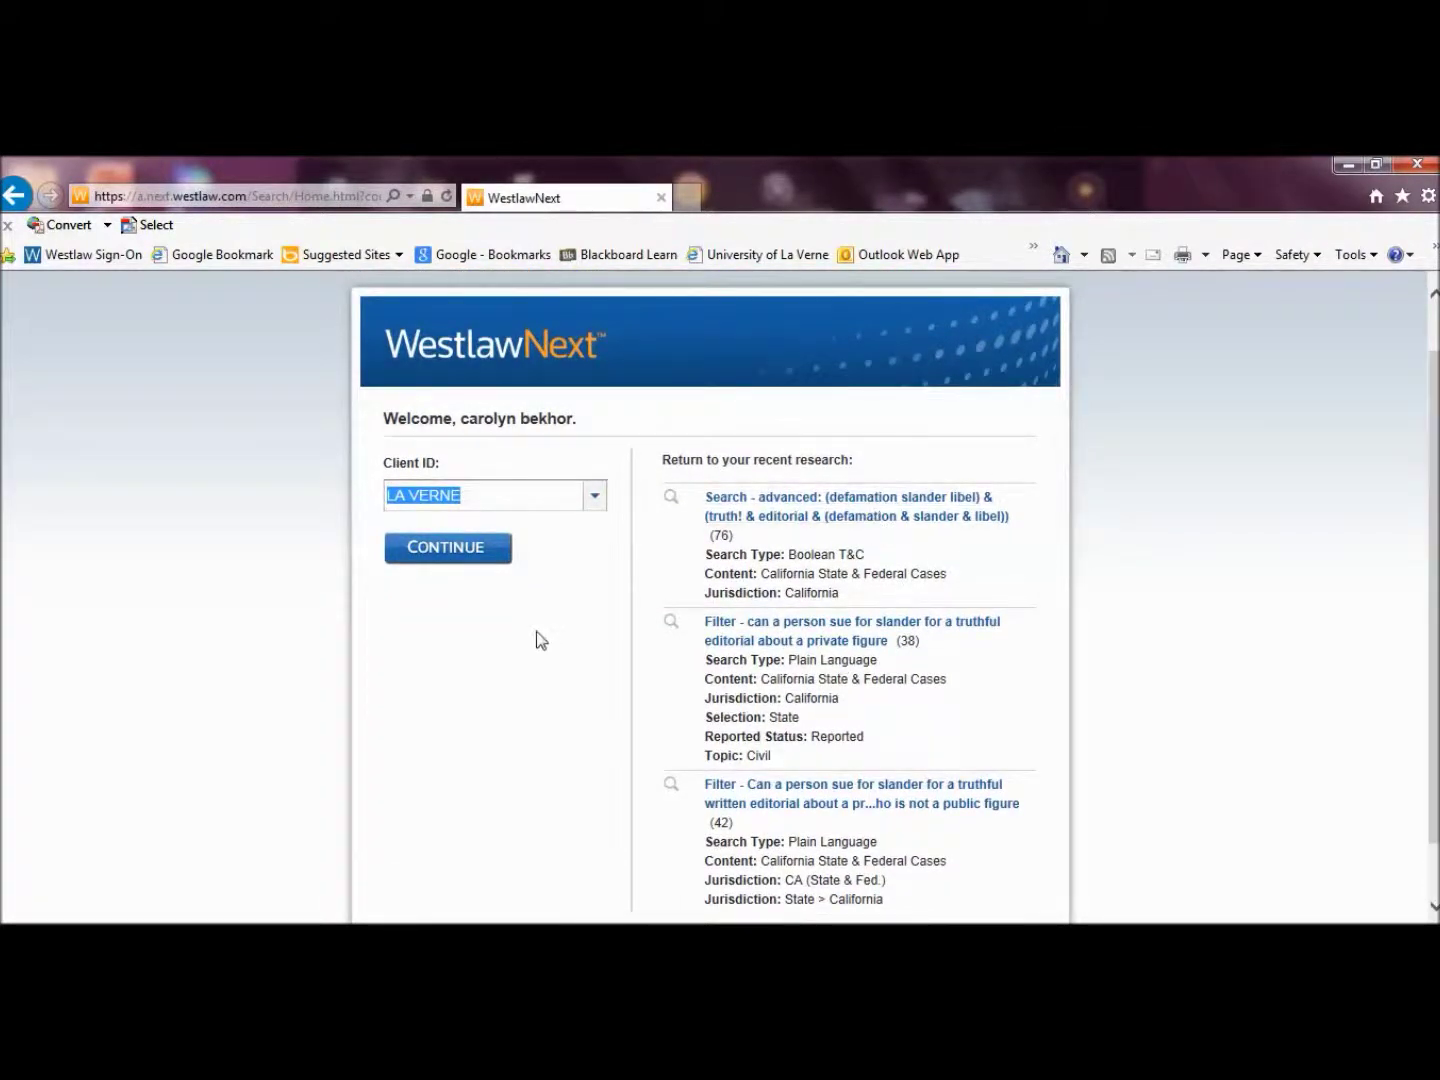
click(473, 563)
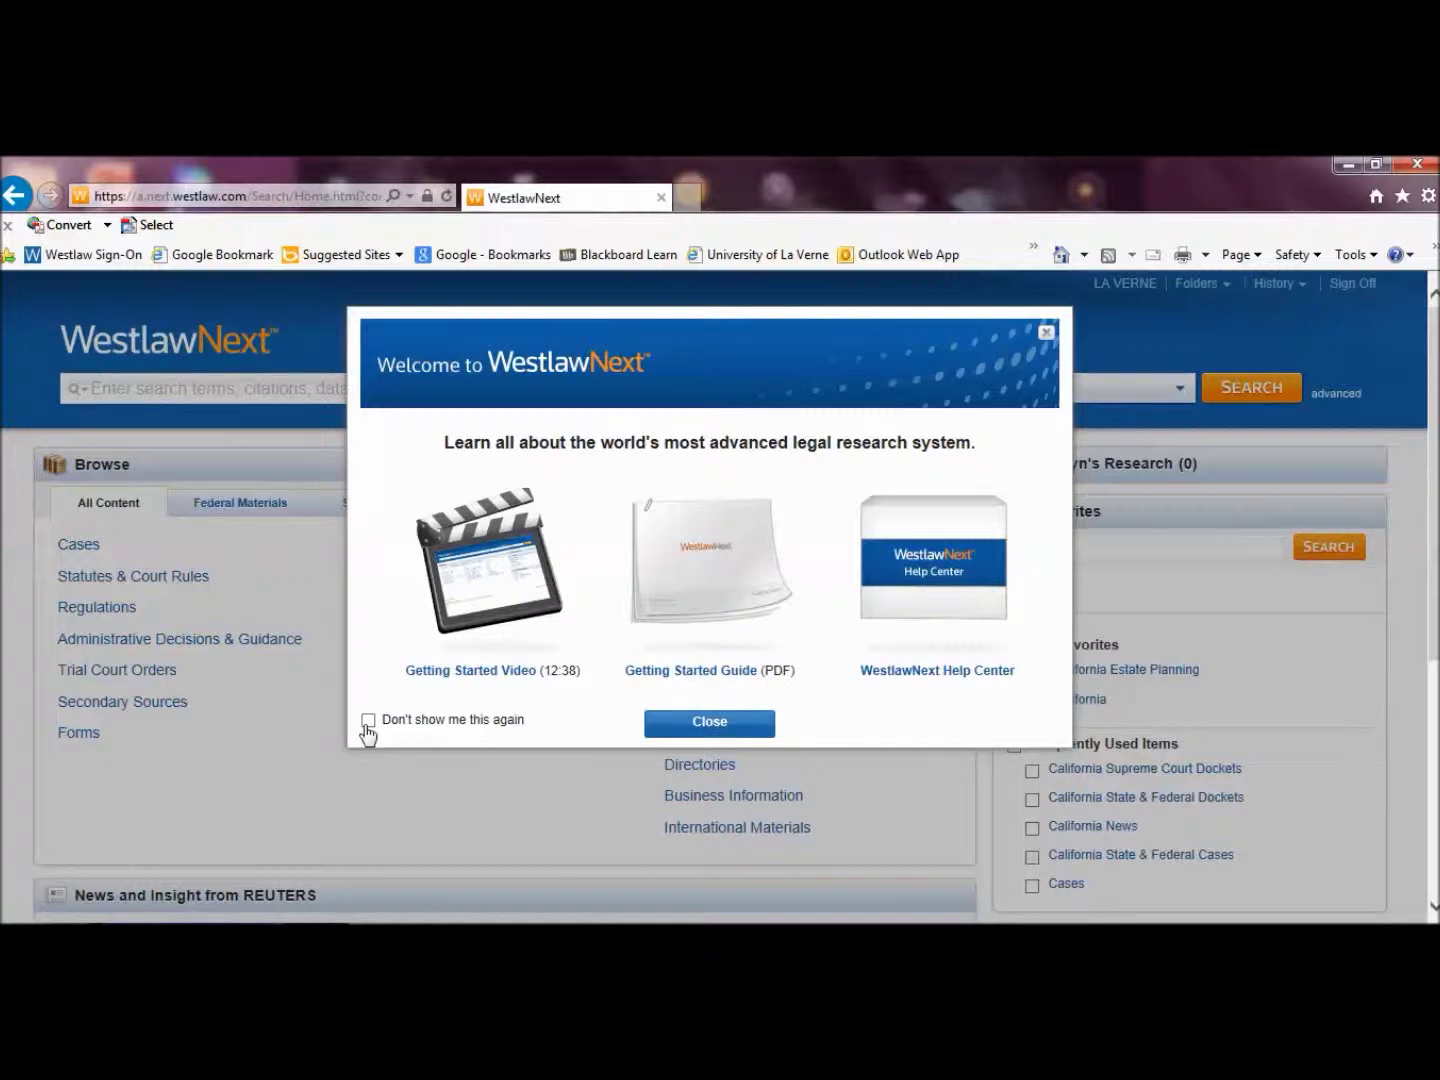
Close the Welcome to WestlawNext dialog
click(731, 737)
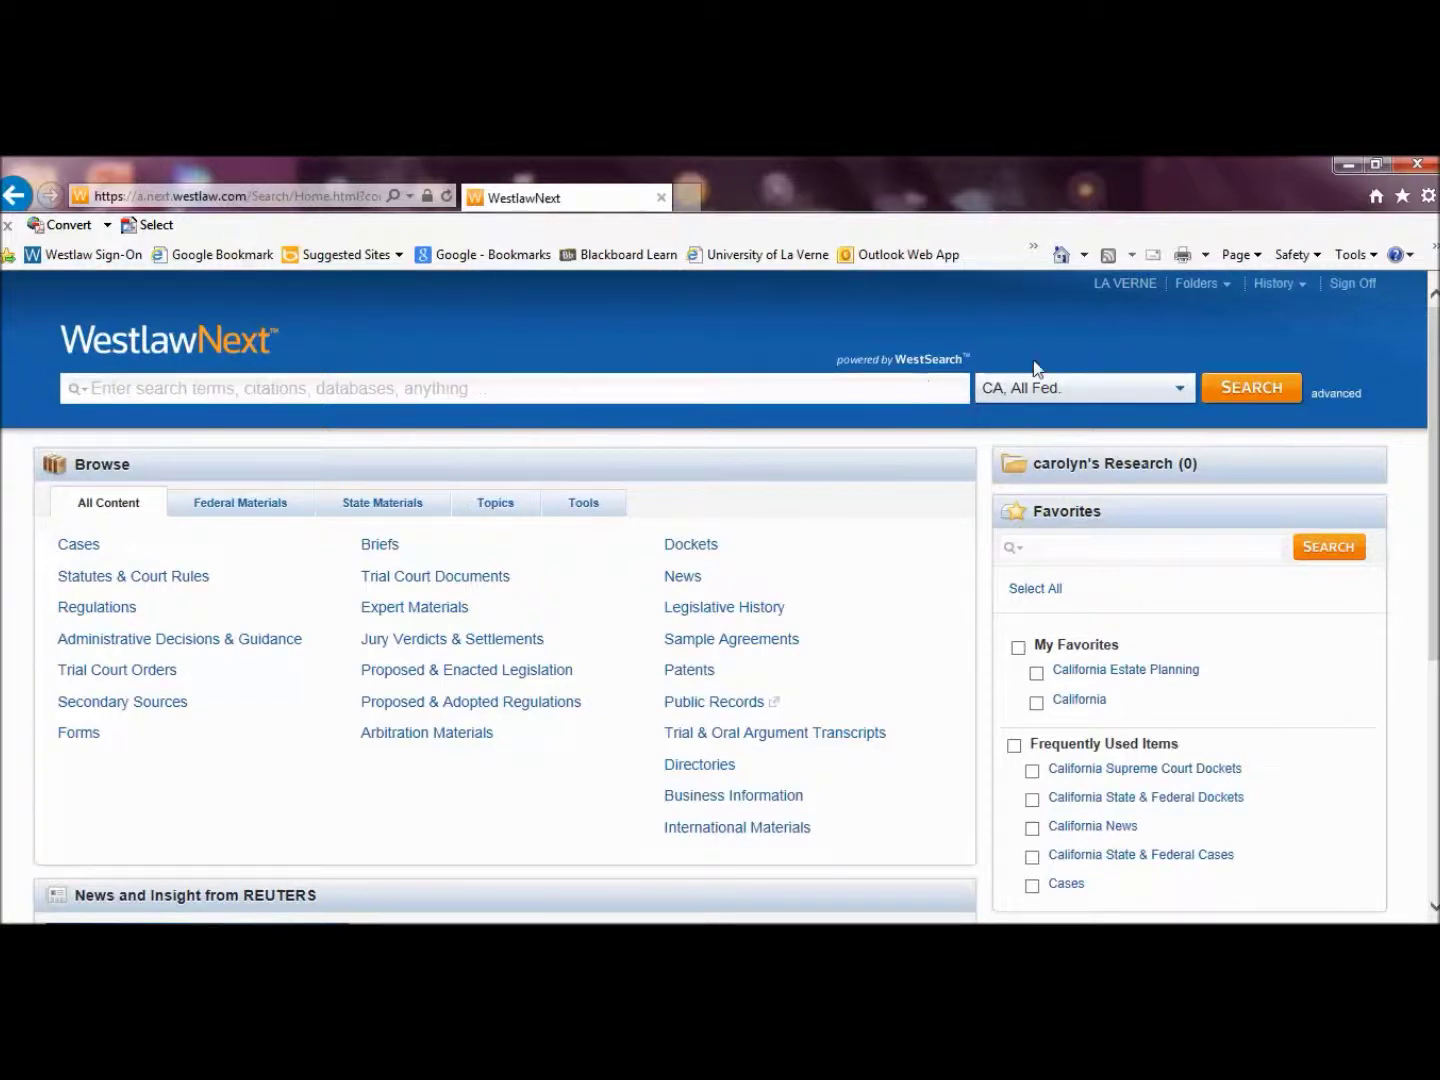
Uncheck All Federal so California is the only search jurisdiction, and save
click(1176, 390)
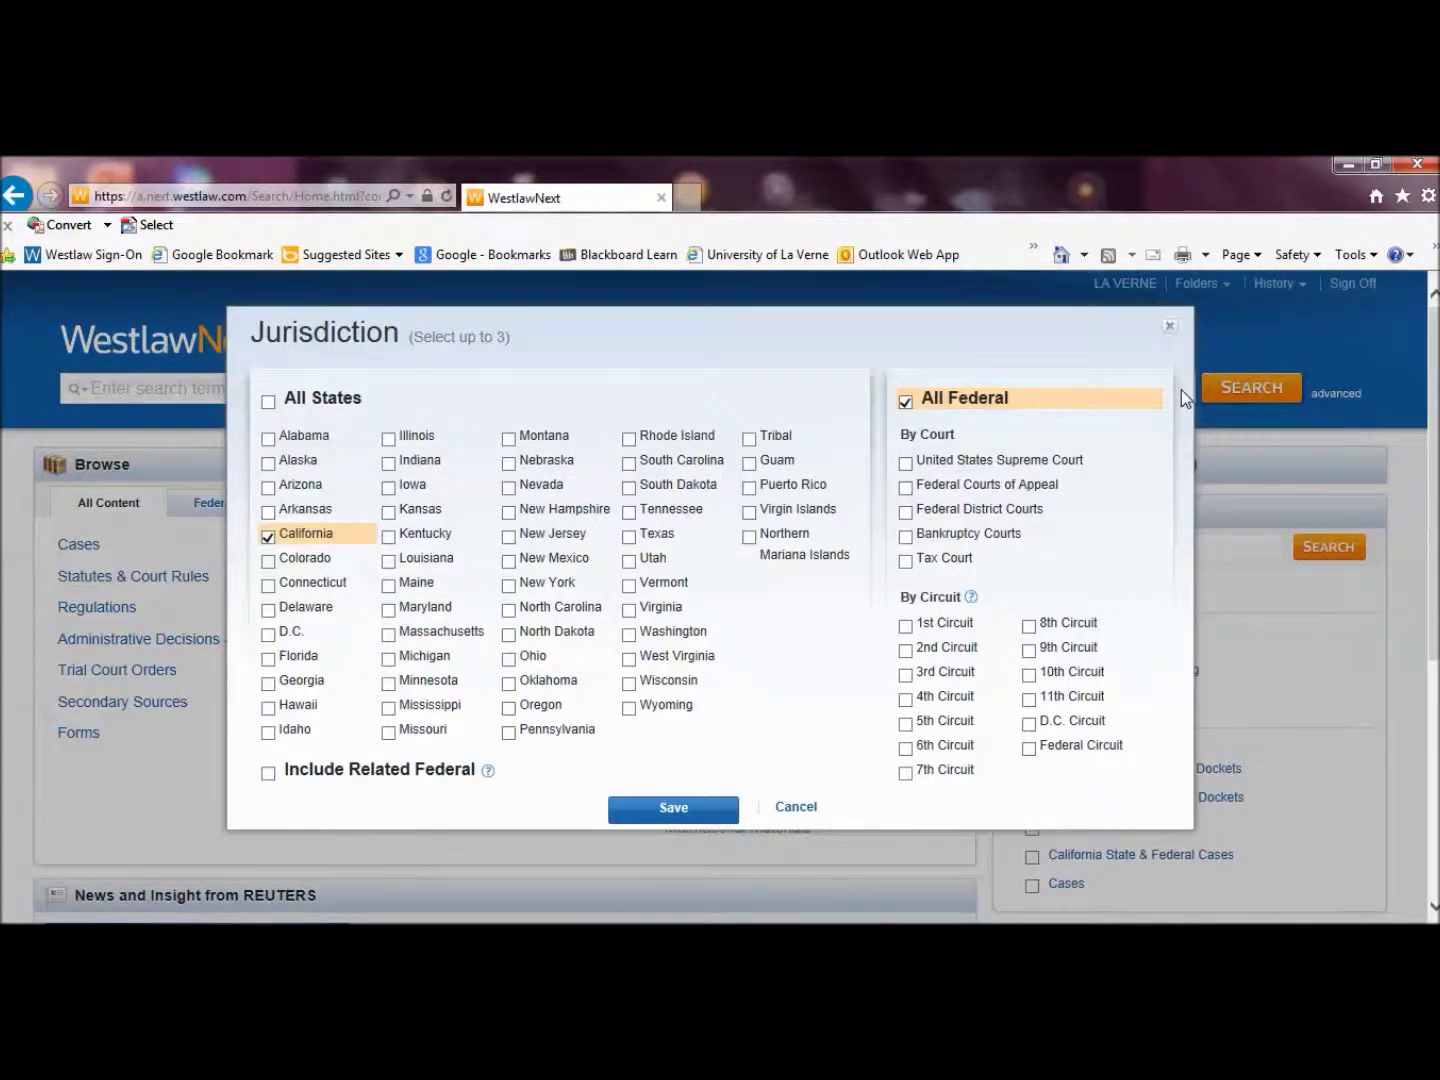
click(906, 404)
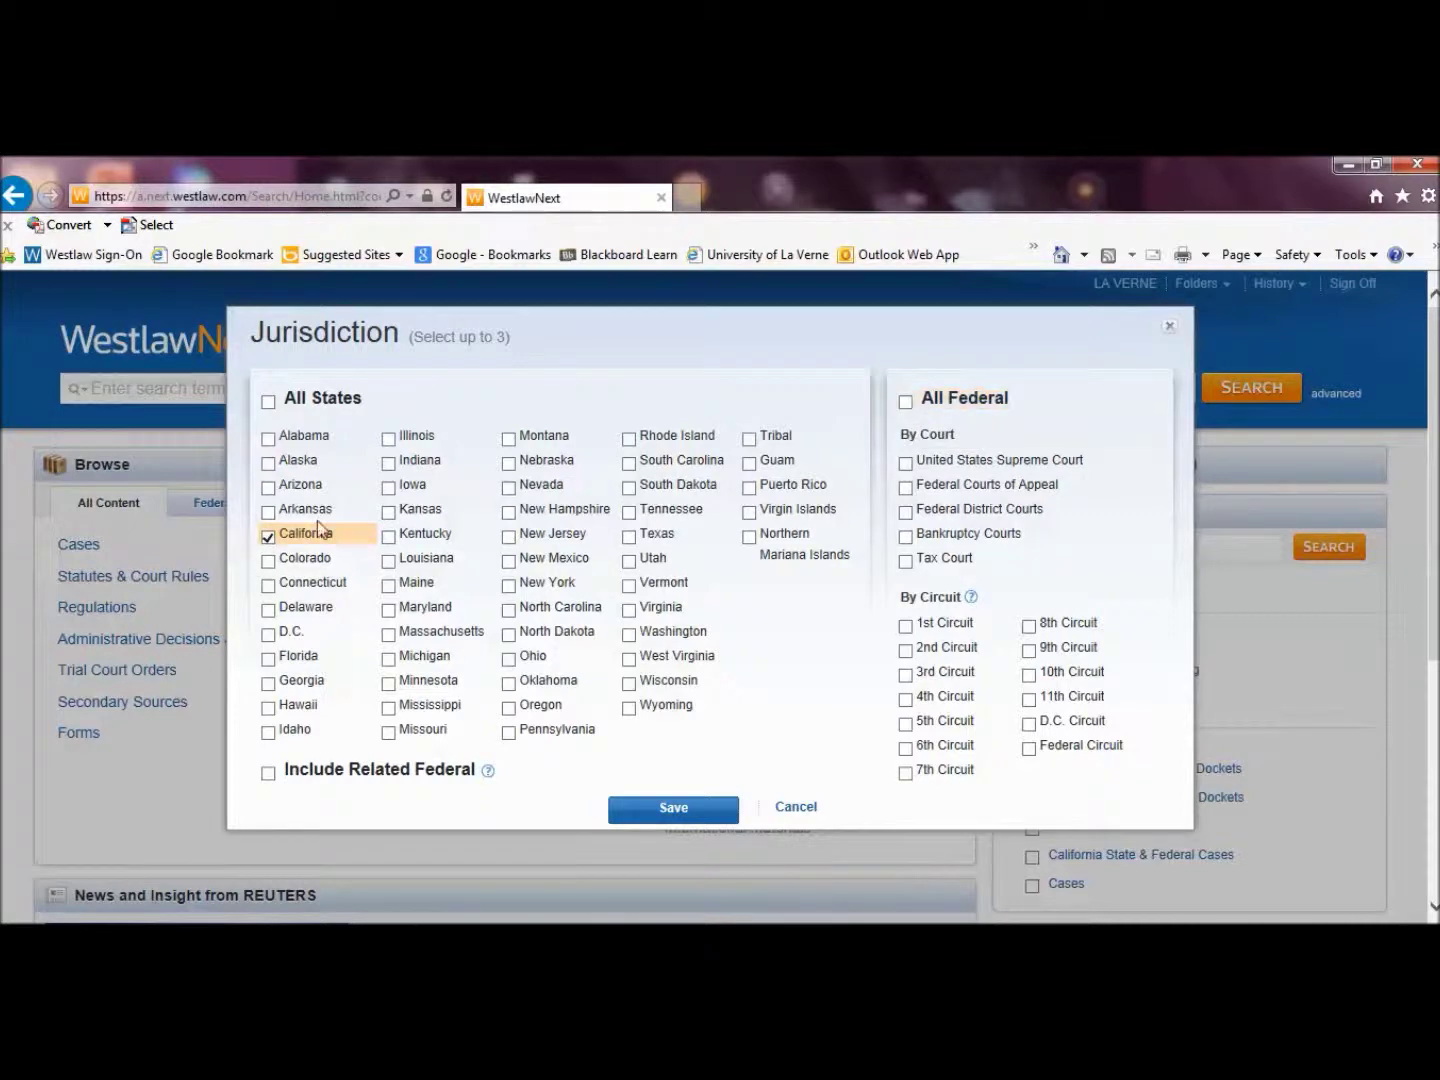
click(675, 810)
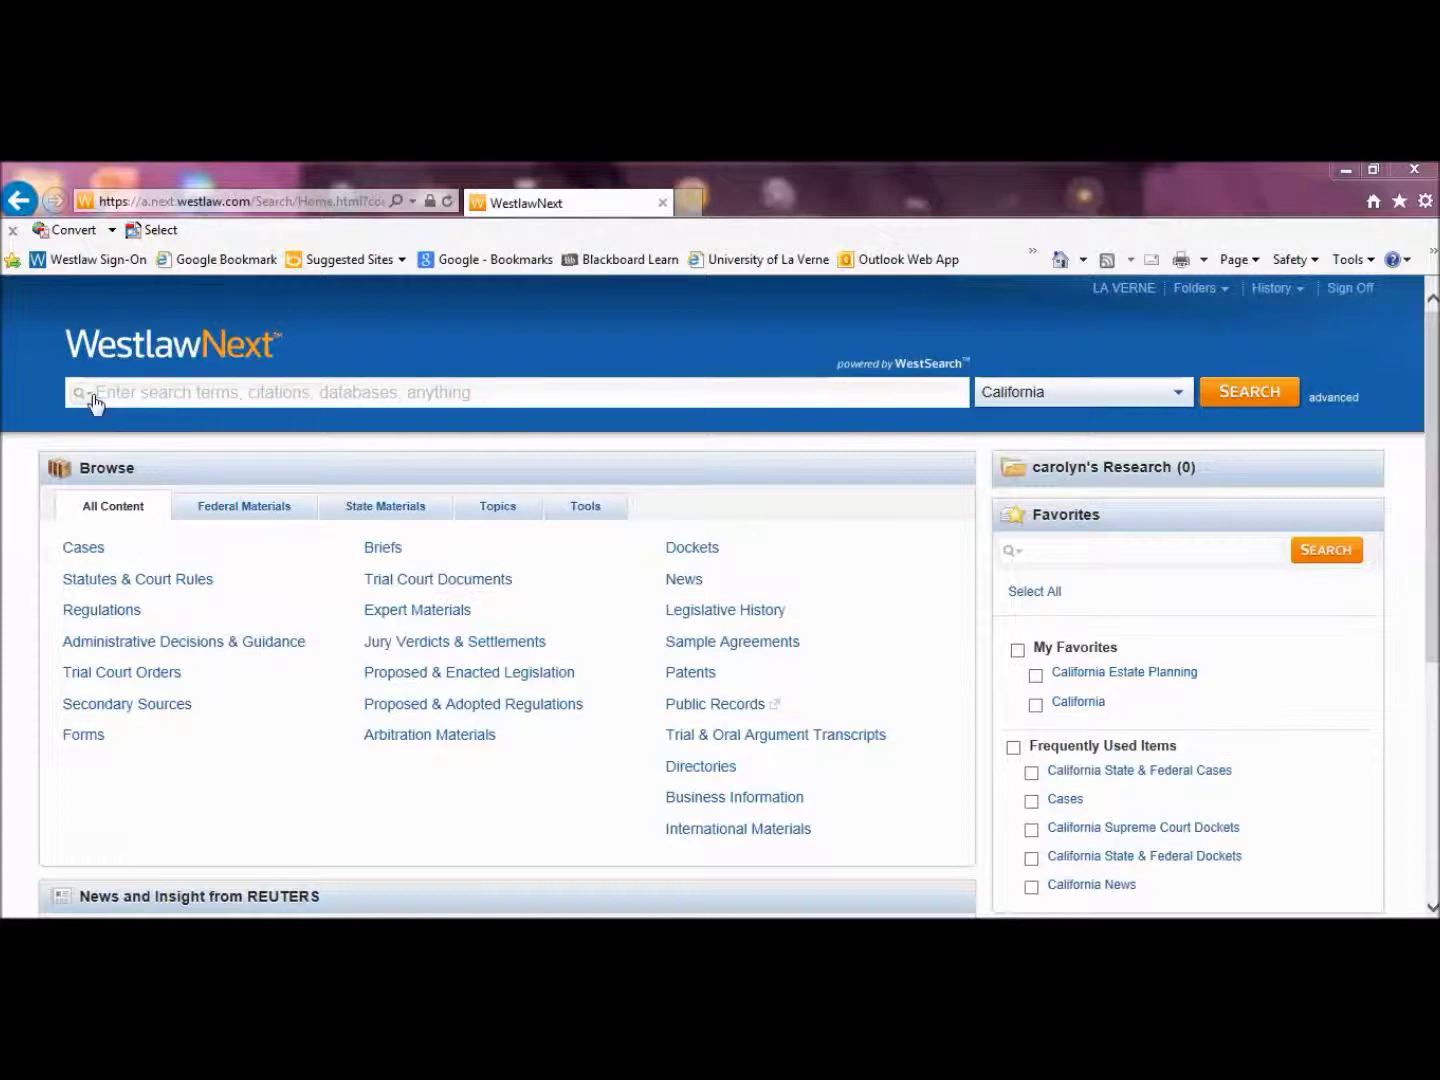
Rerun the recent search about suing for slander over a truthful editorial on a private person
click(91, 396)
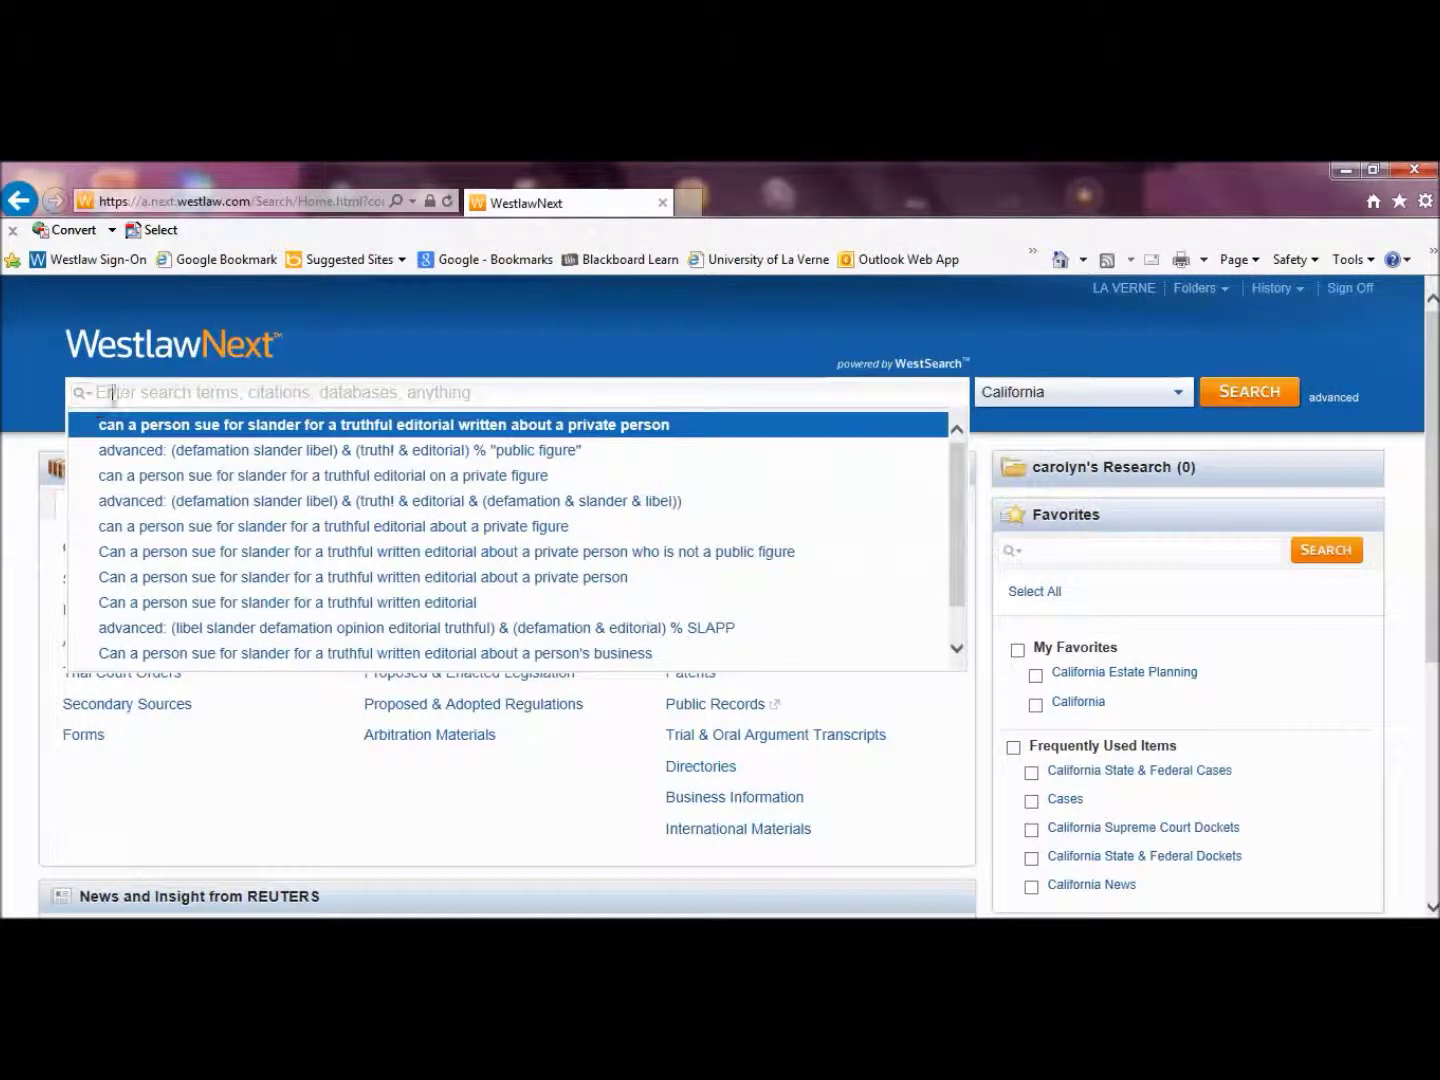
click(190, 434)
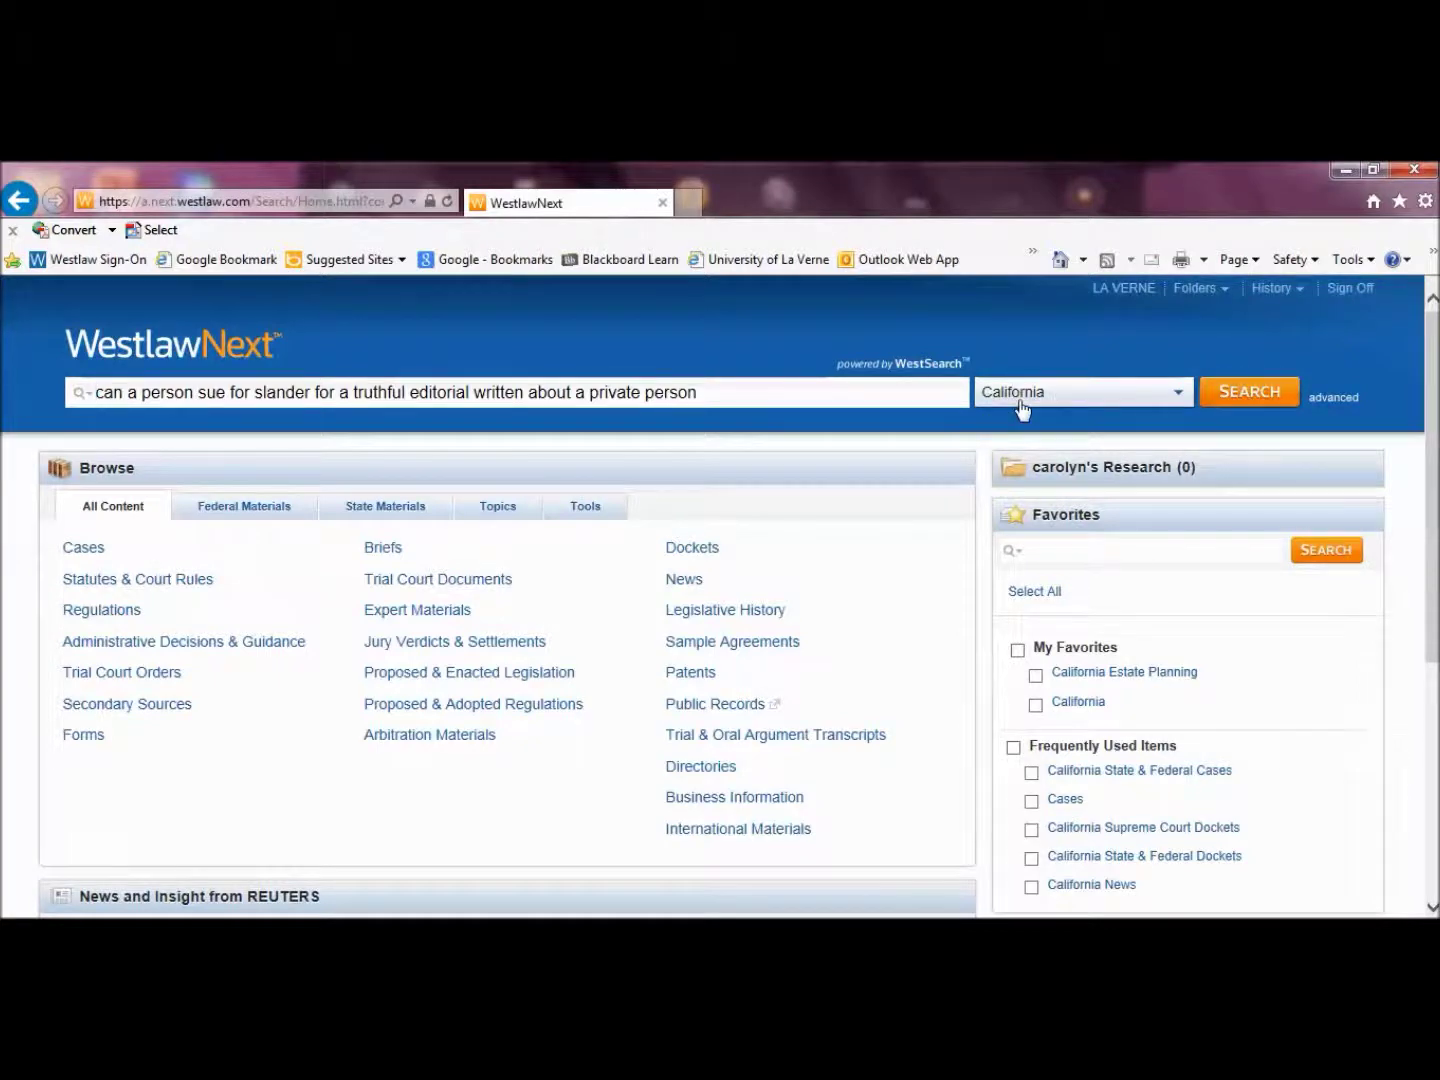
click(1260, 393)
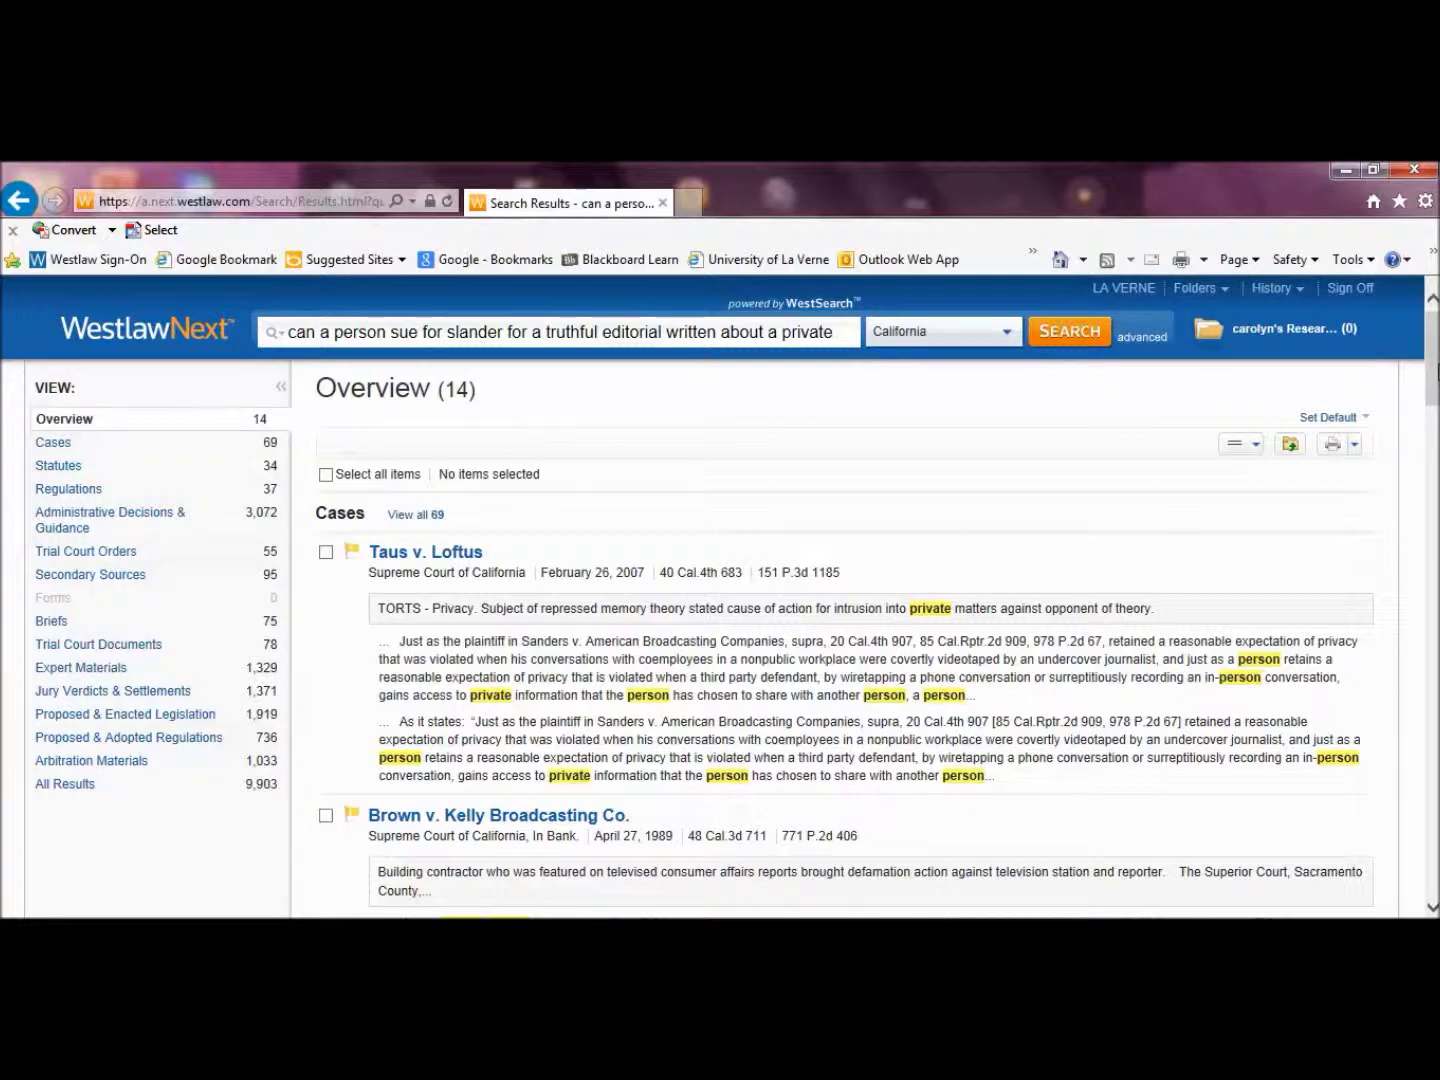
scroll(730, 640, down, 3)
scroll(730, 640, down, 3)
scroll(730, 640, down, 2)
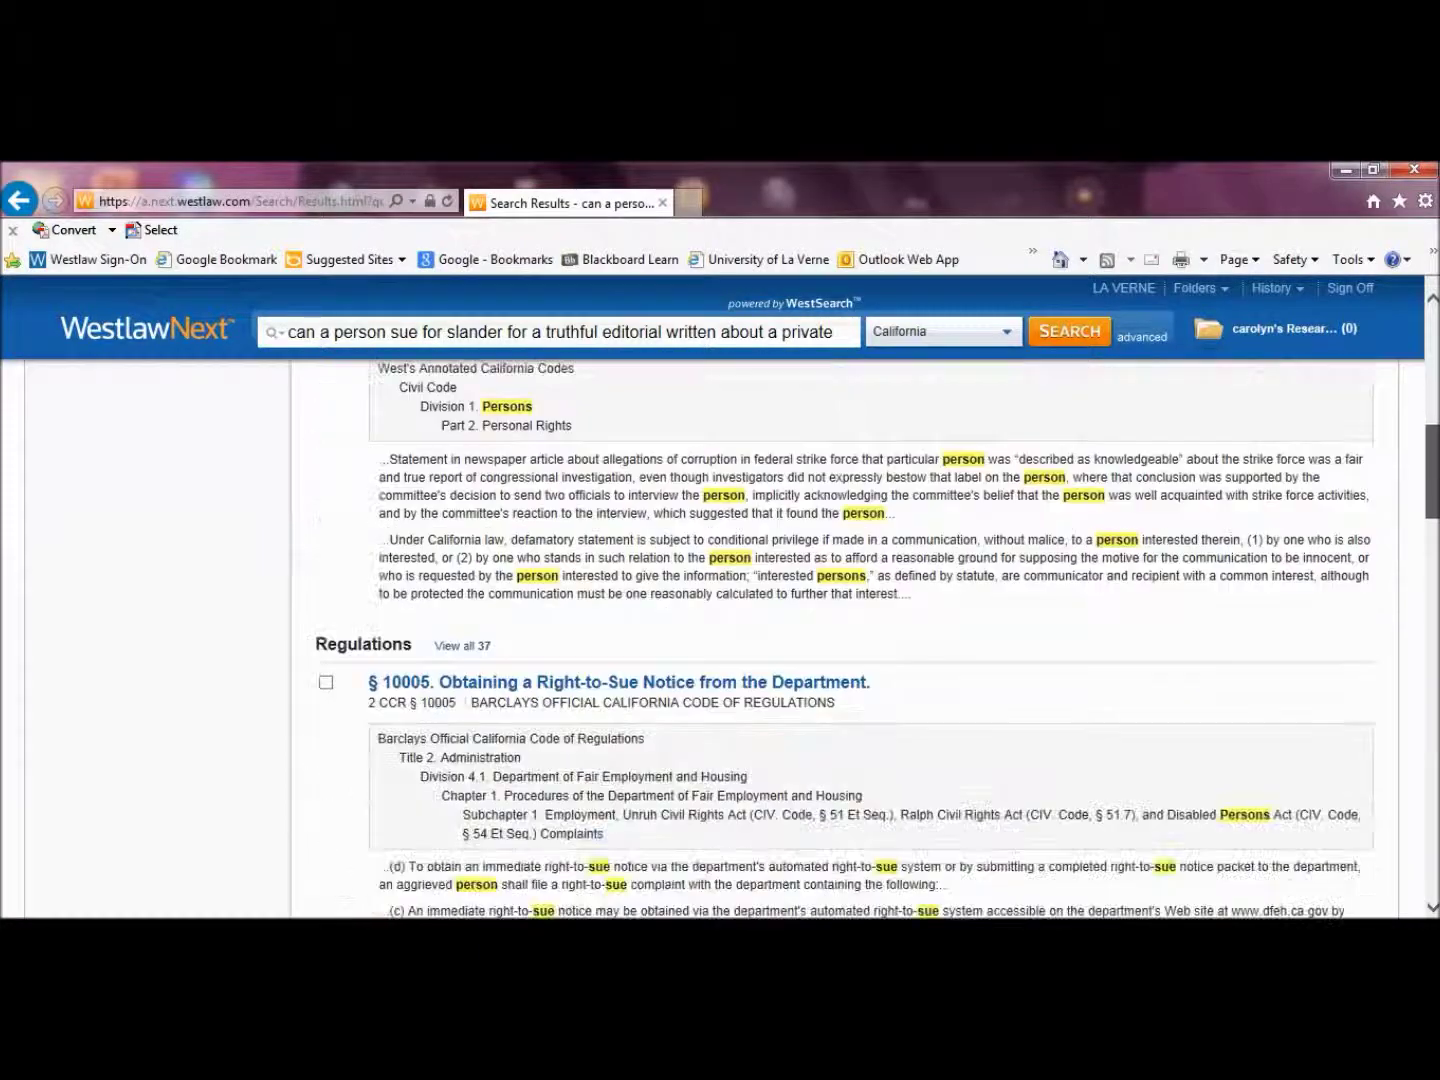
scroll(730, 640, down, 2)
scroll(860, 640, down, 6)
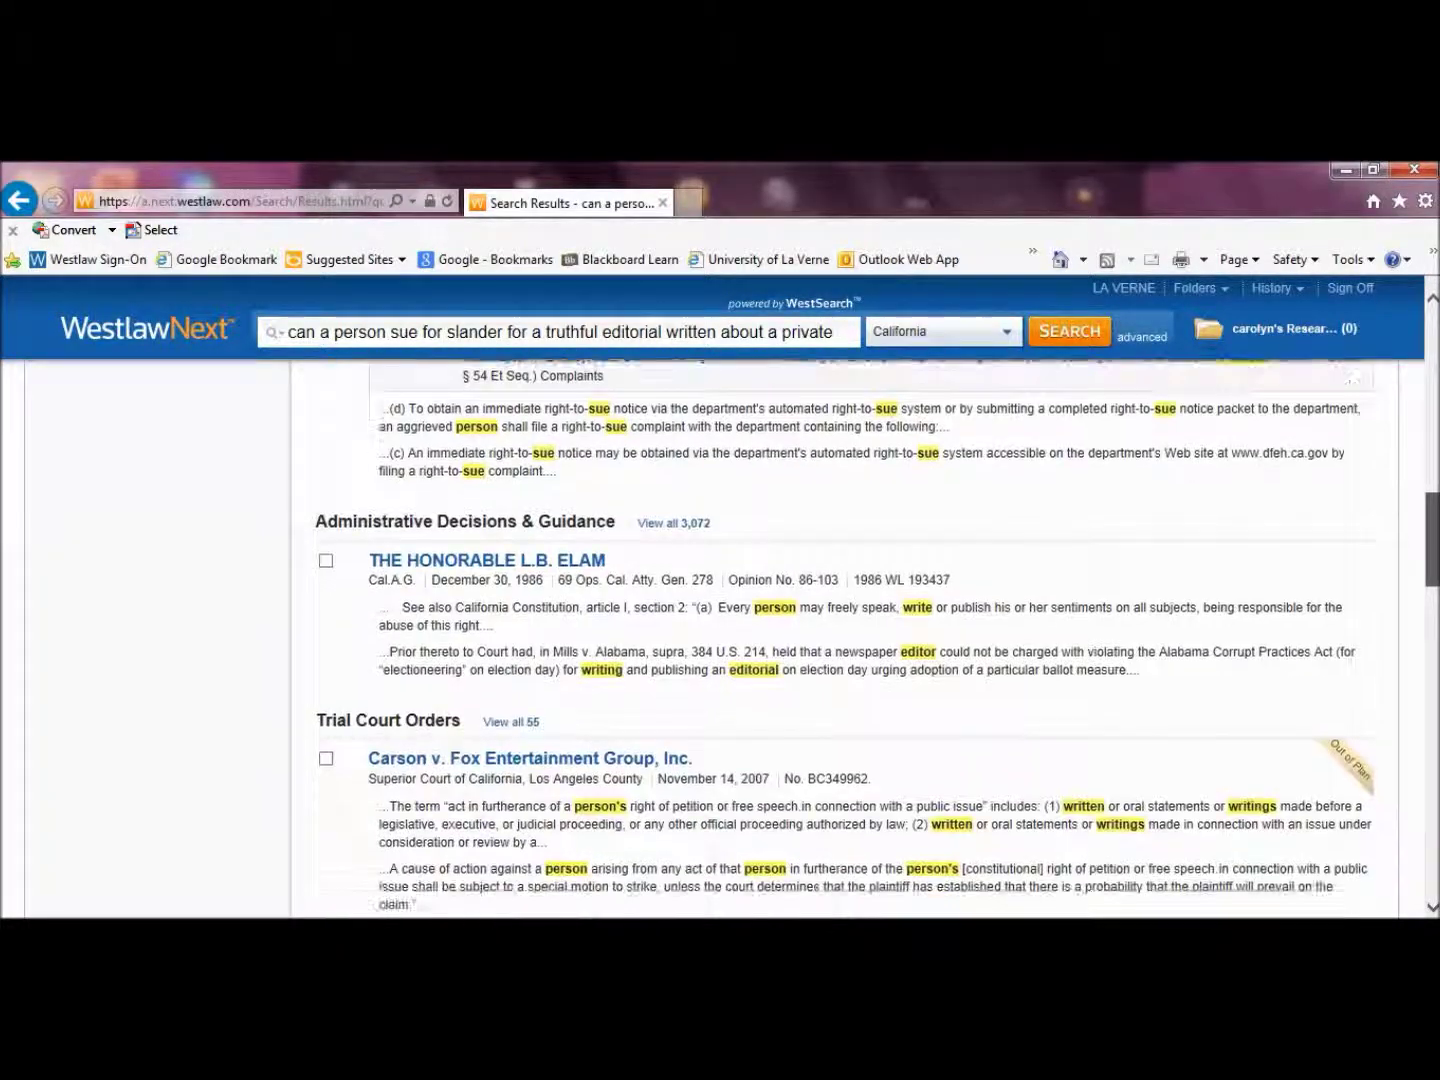
scroll(860, 640, up, 3)
scroll(860, 640, up, 12)
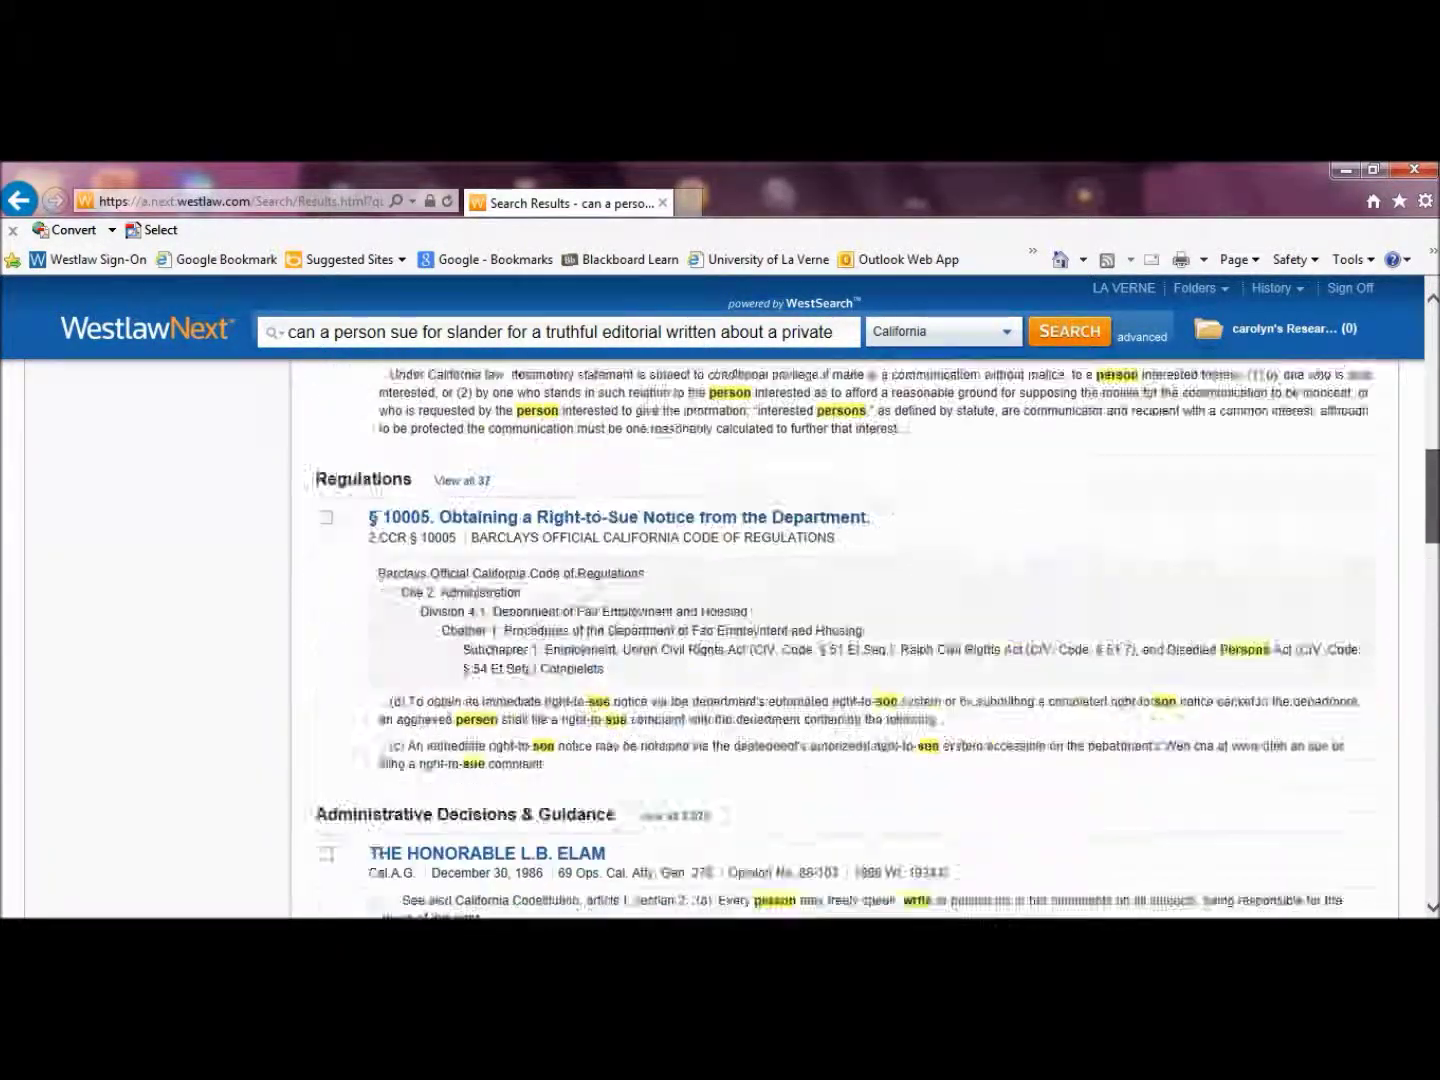
scroll(860, 640, up, 1)
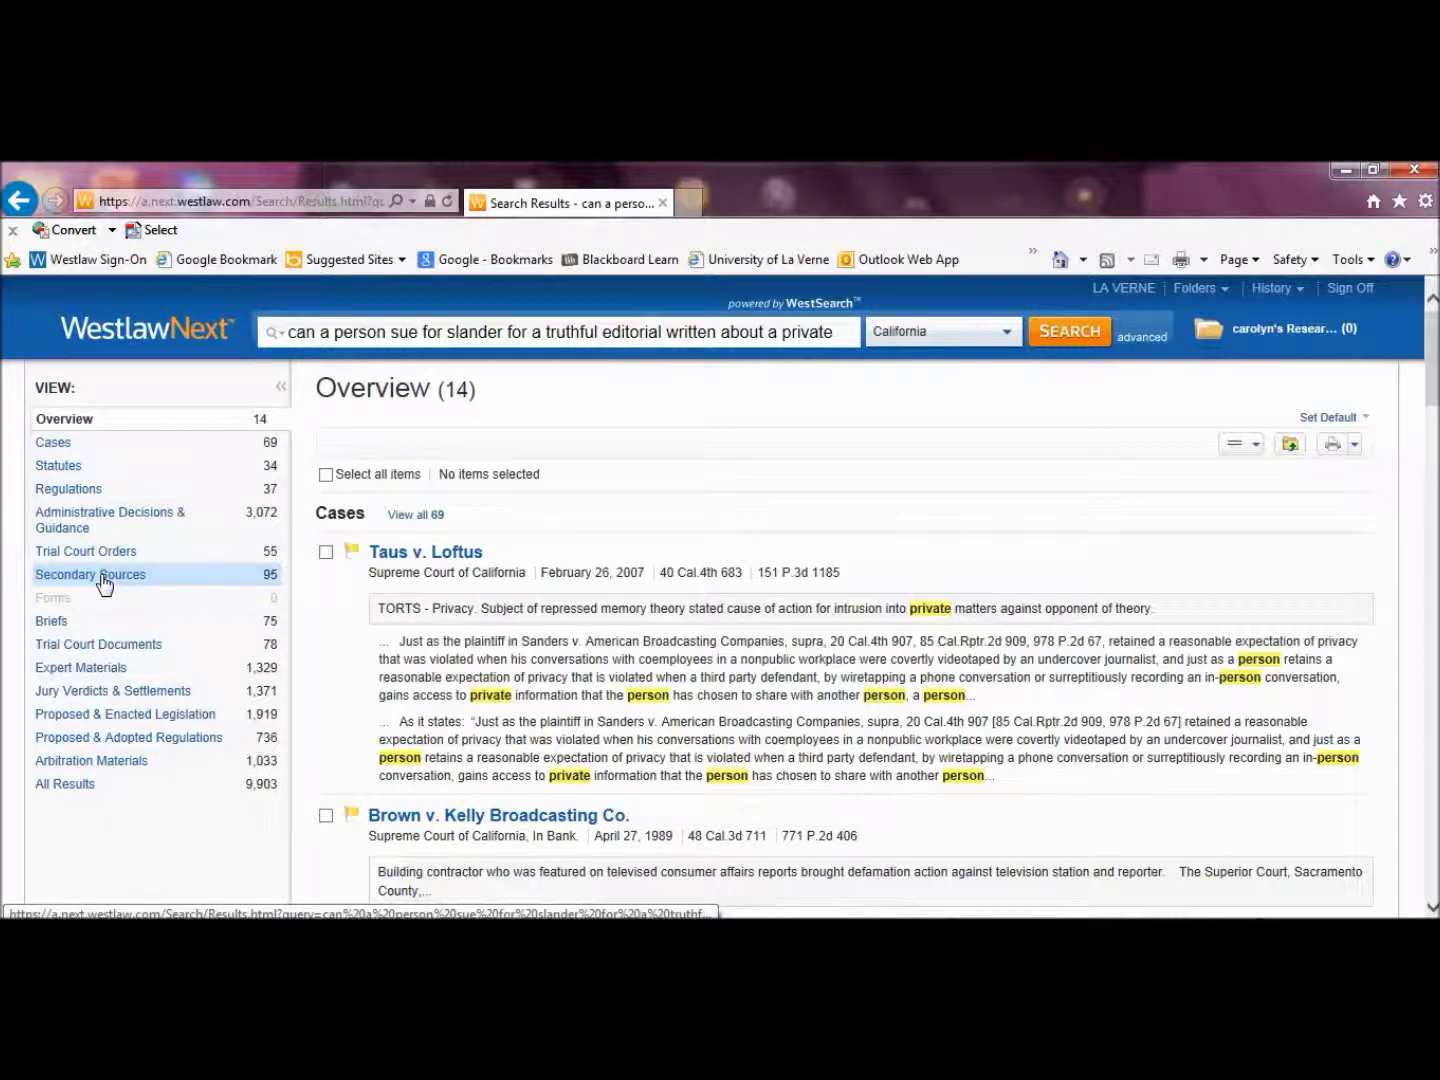
Show only the 69 Cases results and check the Related Documents panel and sort options
click(73, 446)
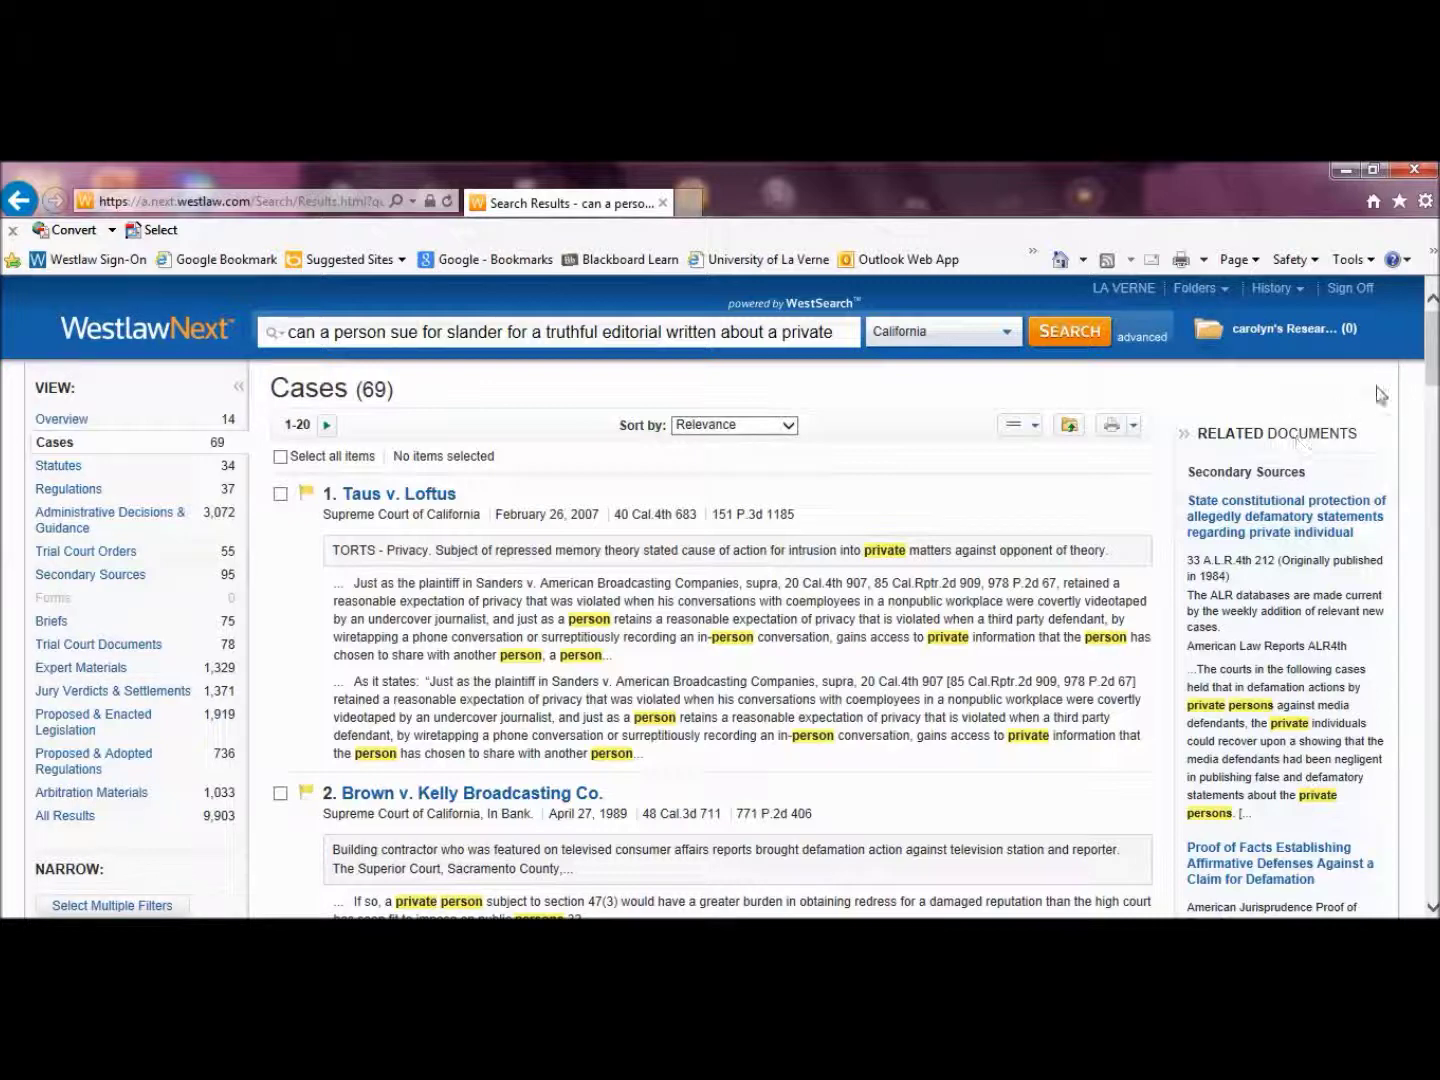
click(1183, 435)
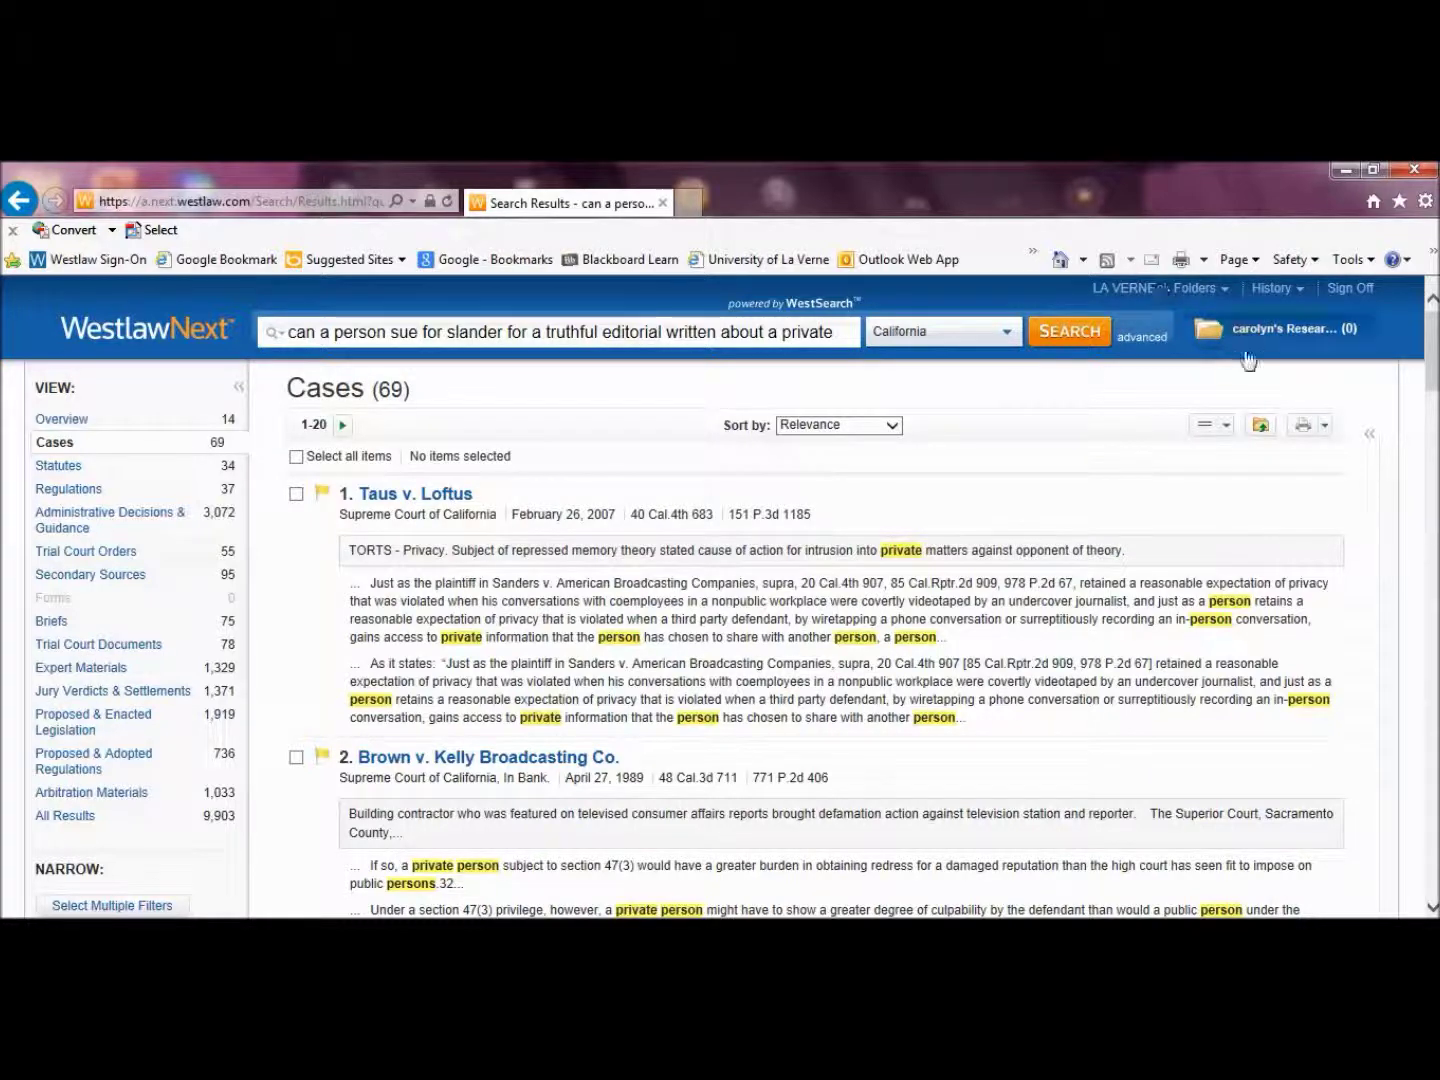
click(1370, 440)
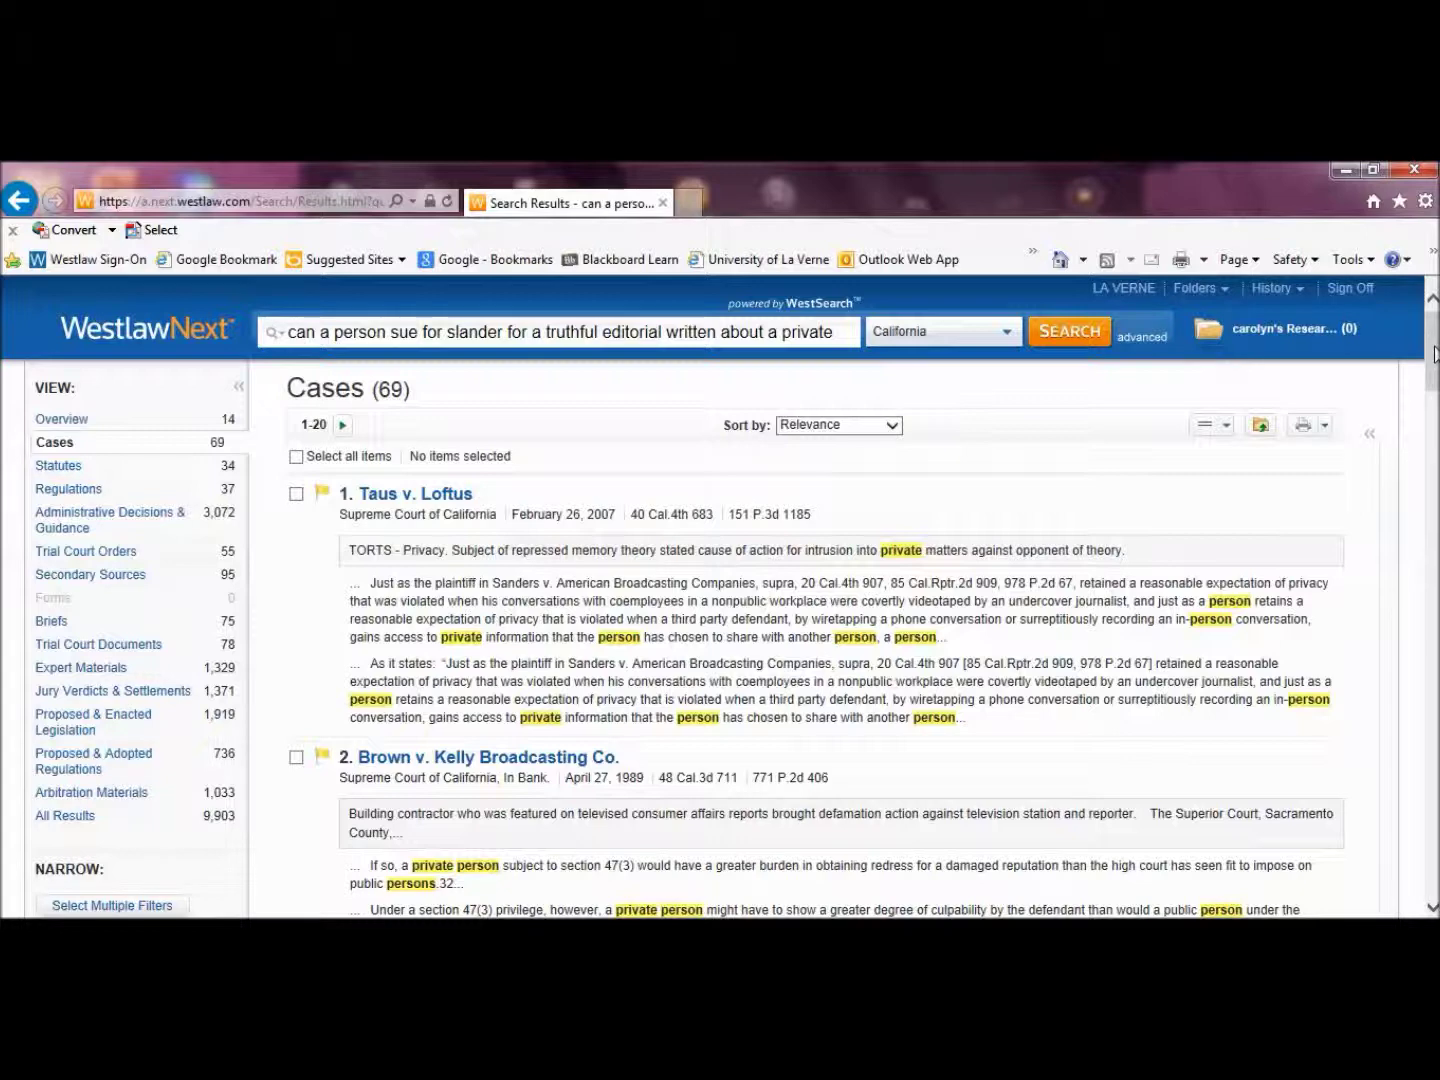
click(892, 428)
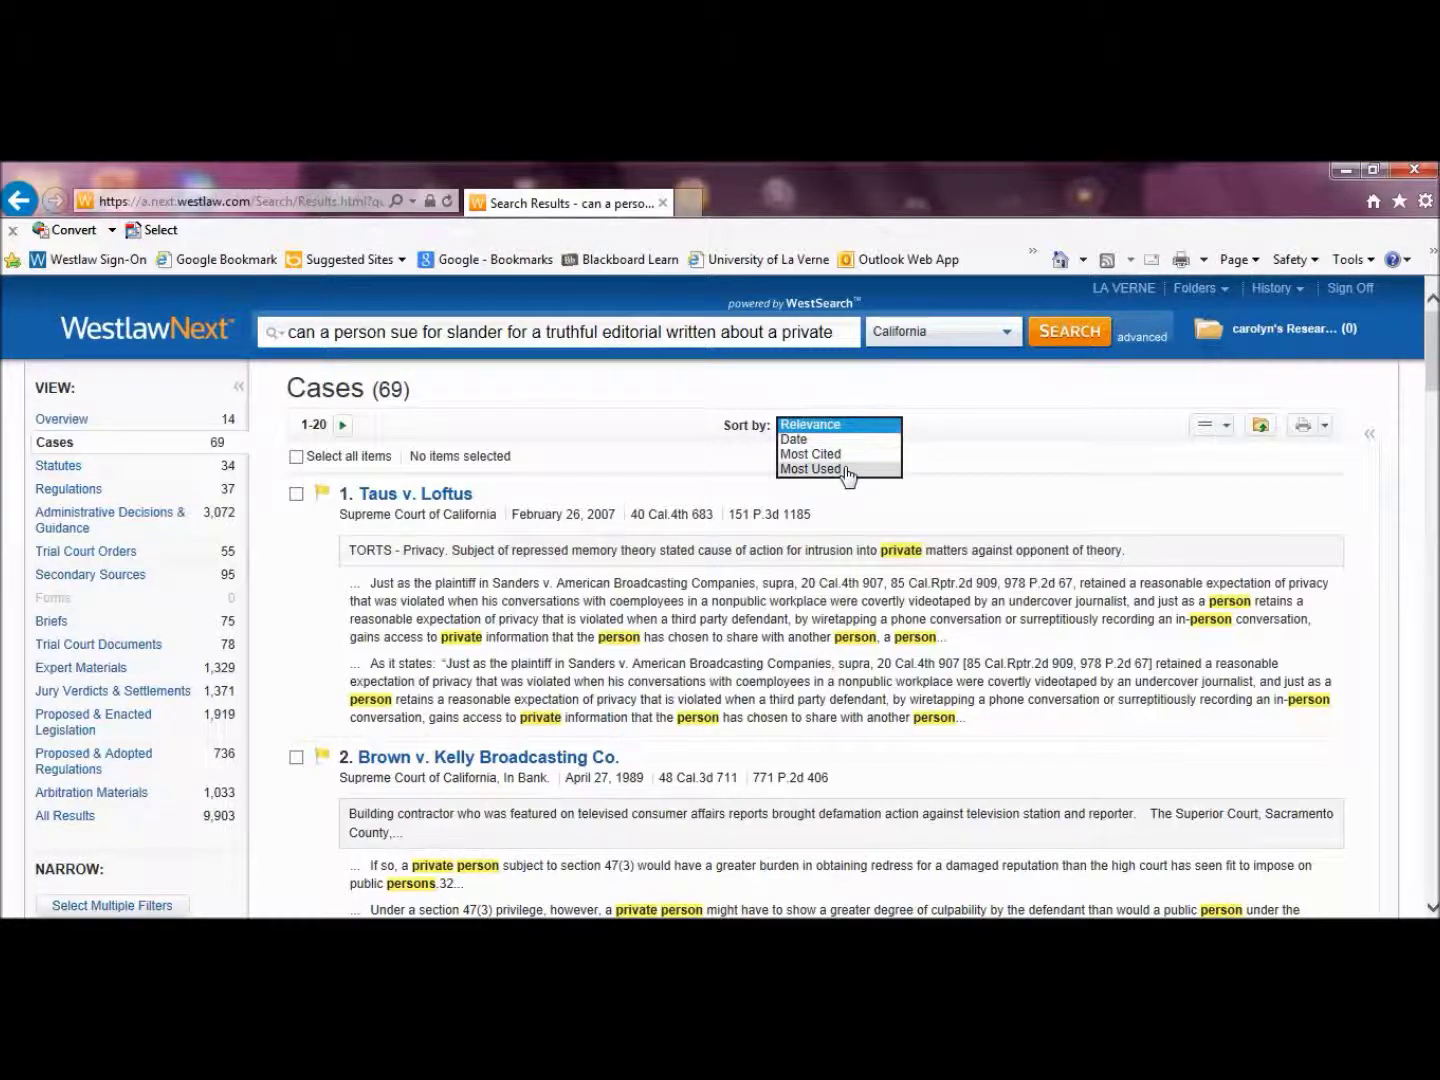
Keep Relevance sorting and limit the cases to reported ones
click(1008, 421)
drag(1433, 377, 1433, 473)
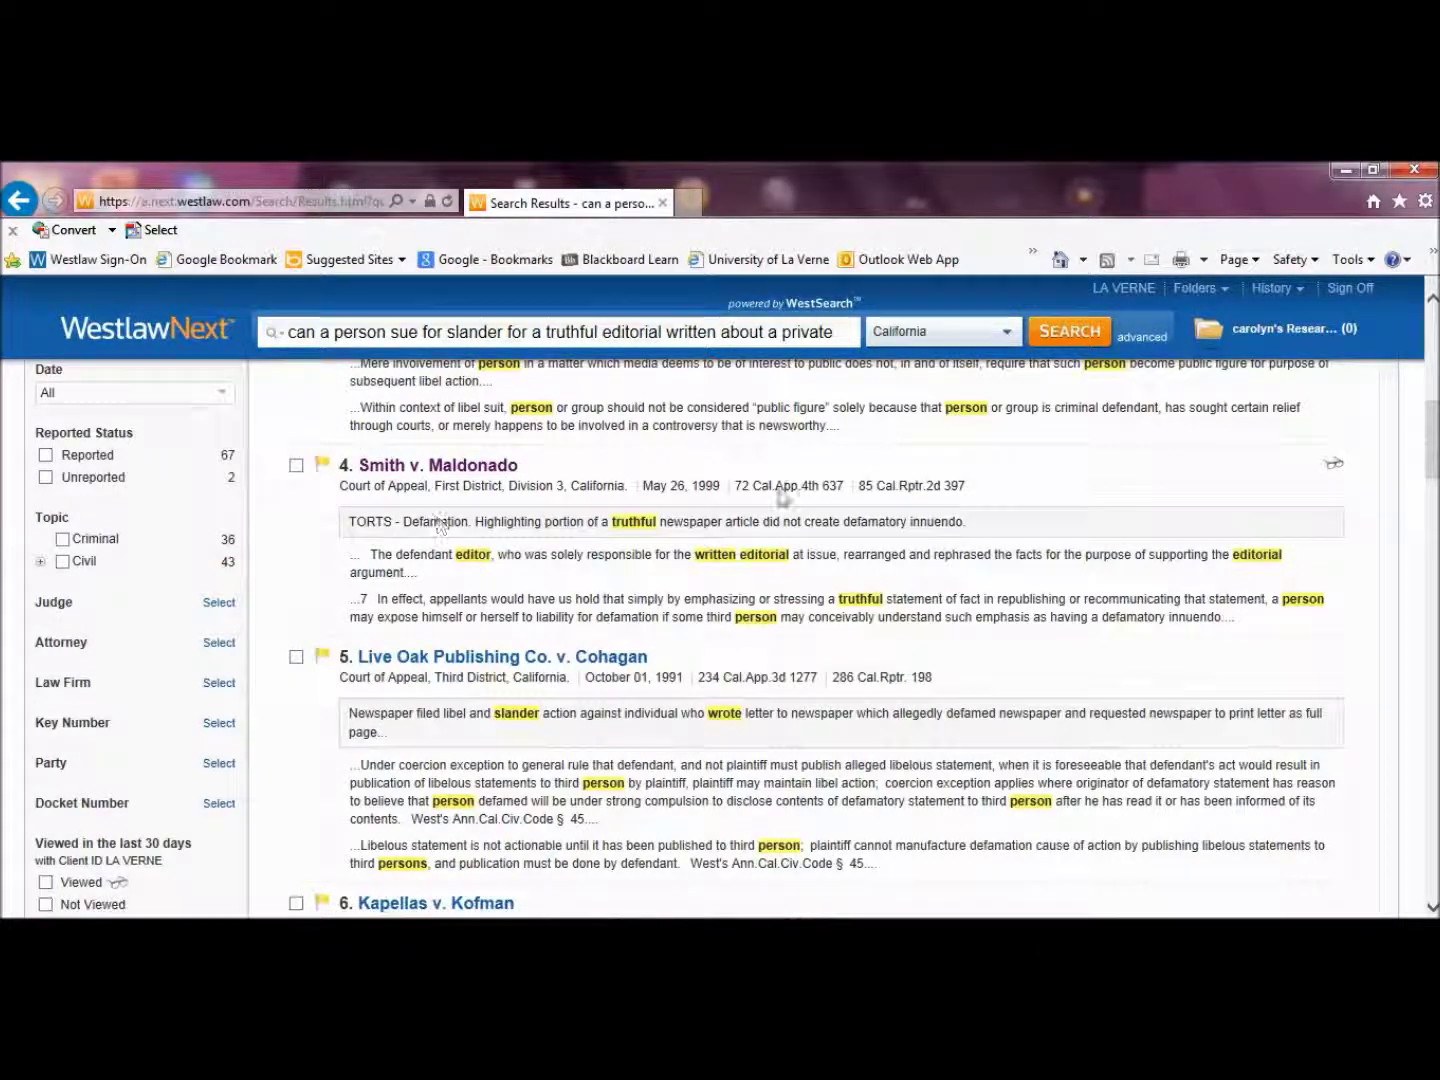
drag(1433, 438, 1433, 350)
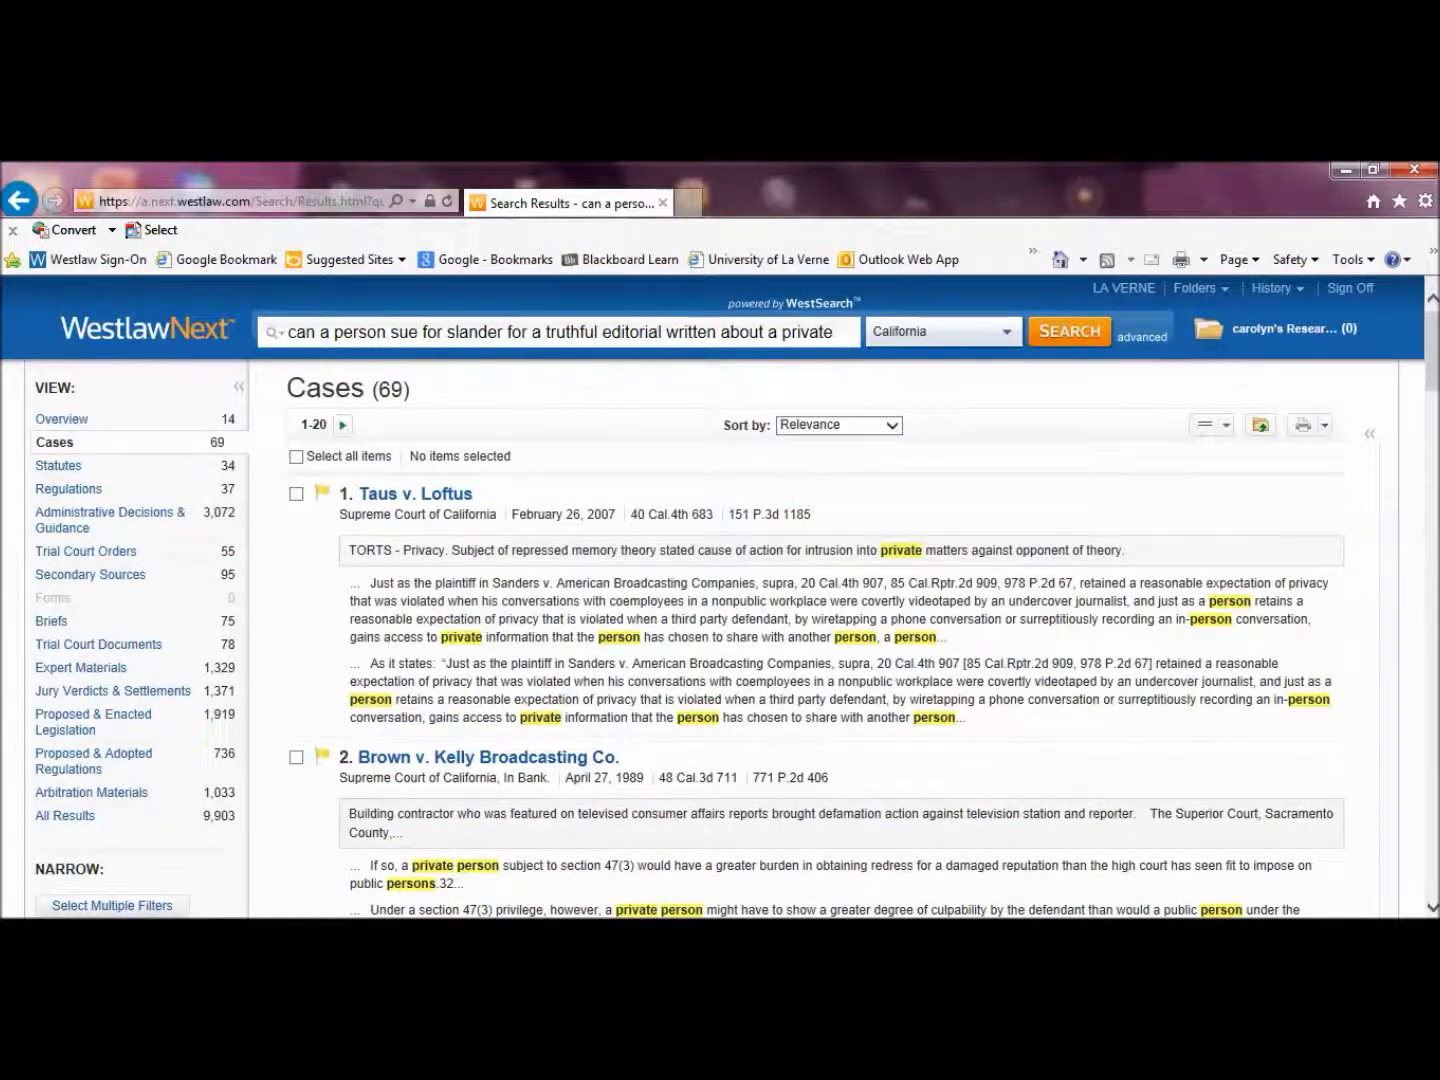
drag(1433, 350, 1433, 414)
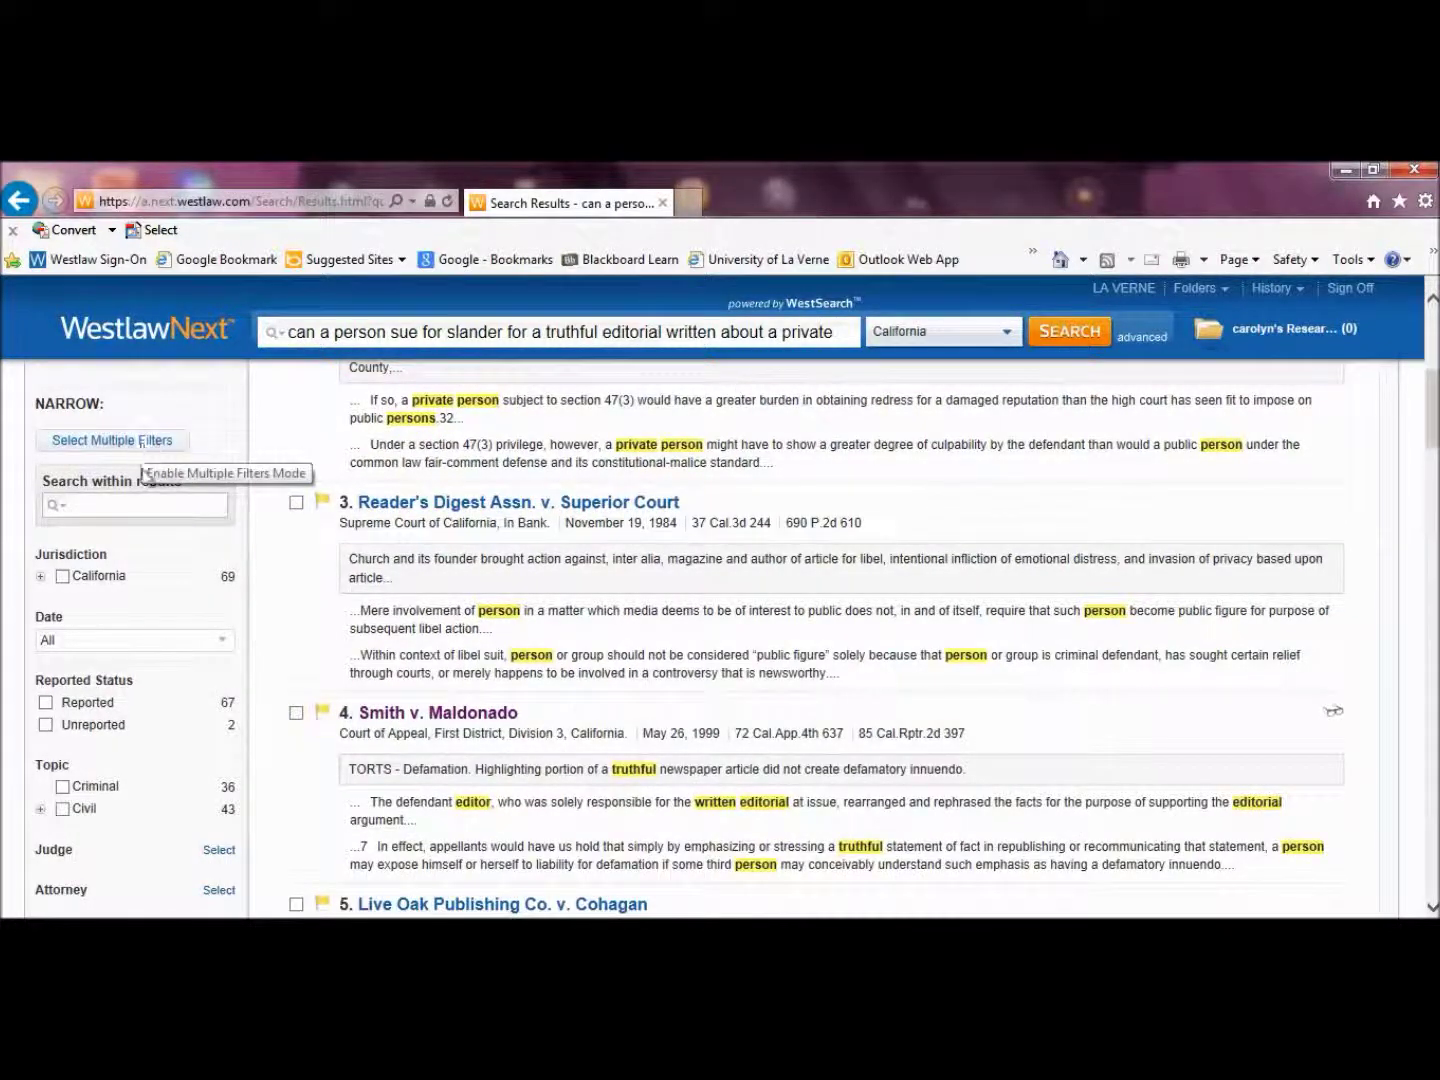
click(46, 703)
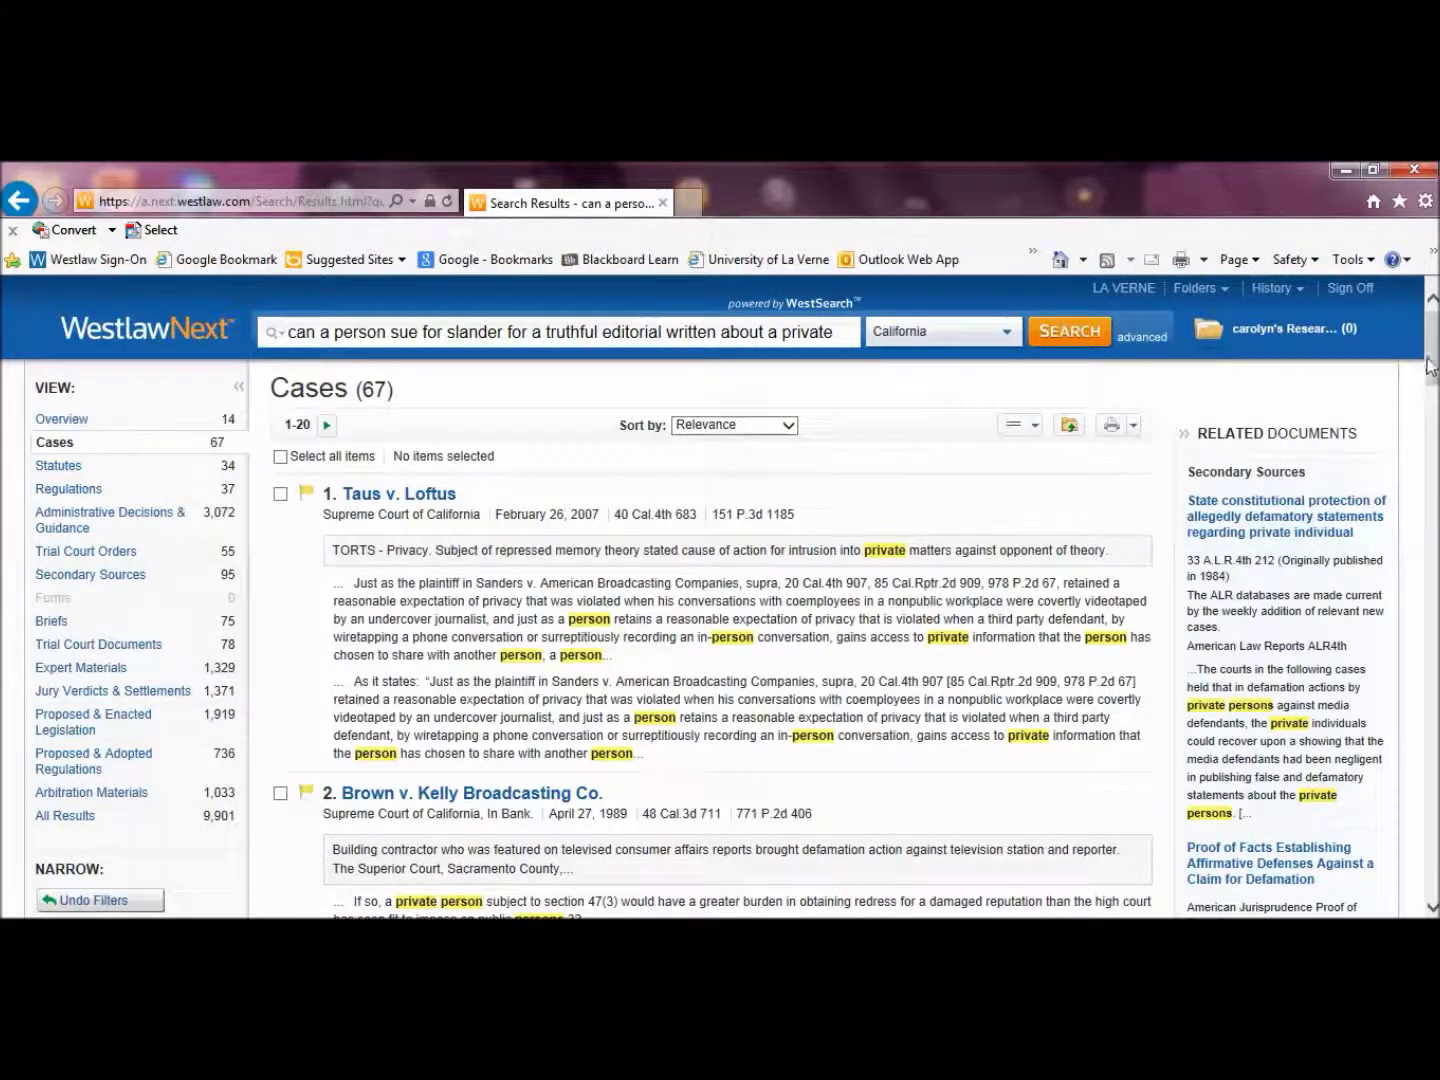
Restrict the cases to the Civil topic, leaving 42, and scroll through the list
scroll(1436, 368, down, 8)
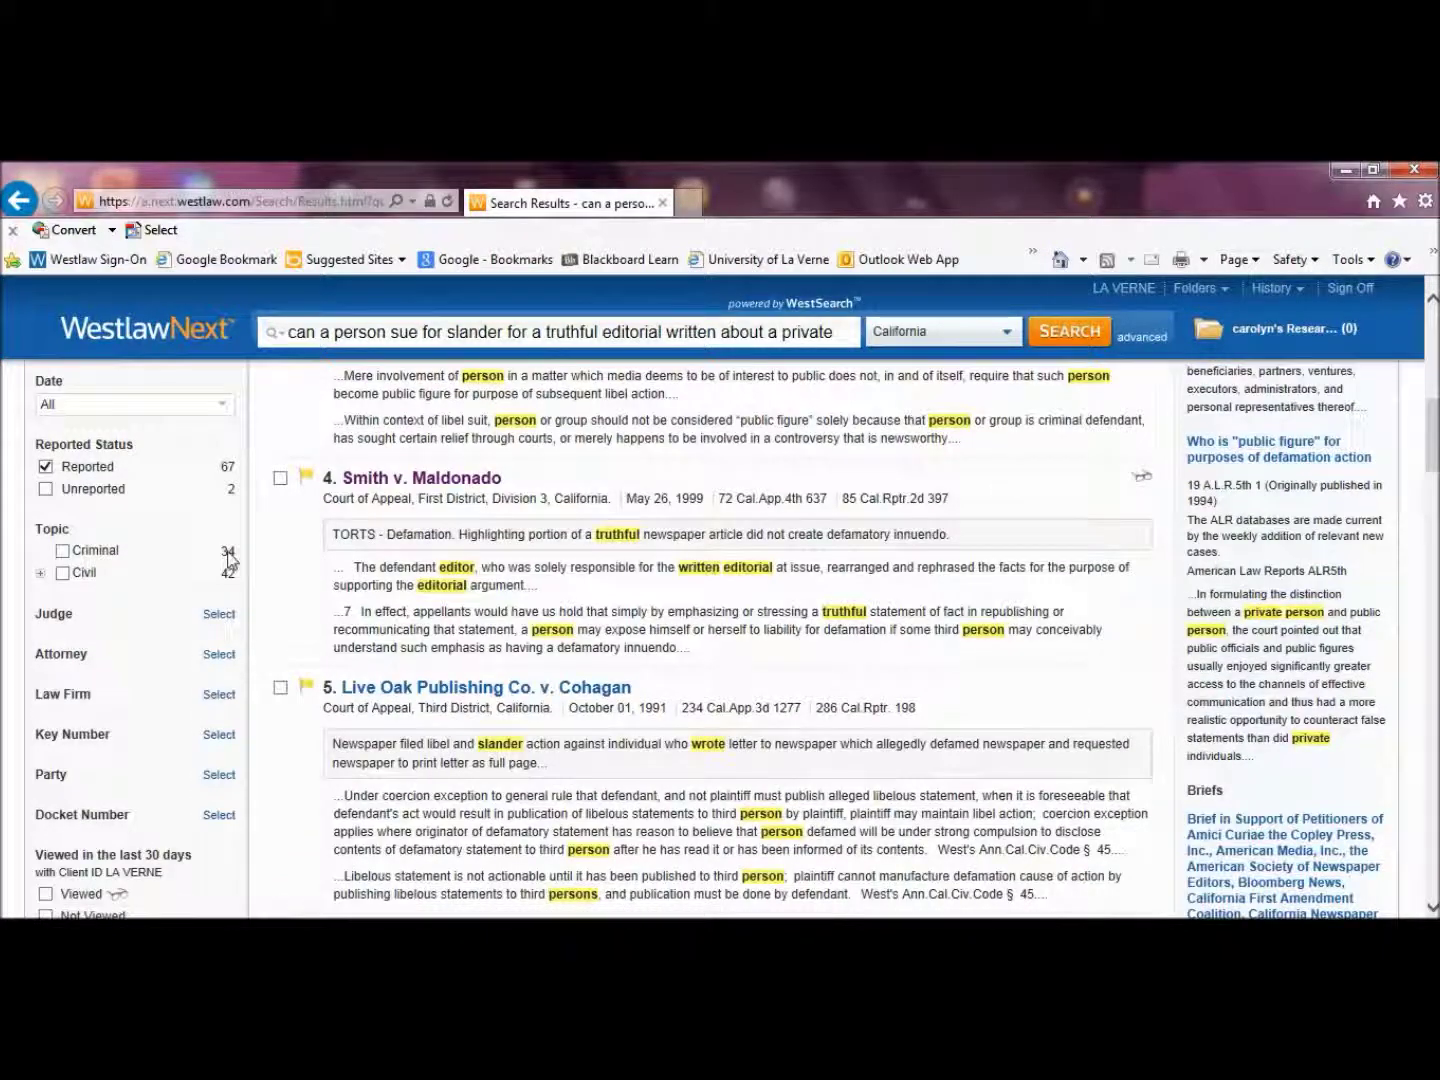
click(62, 573)
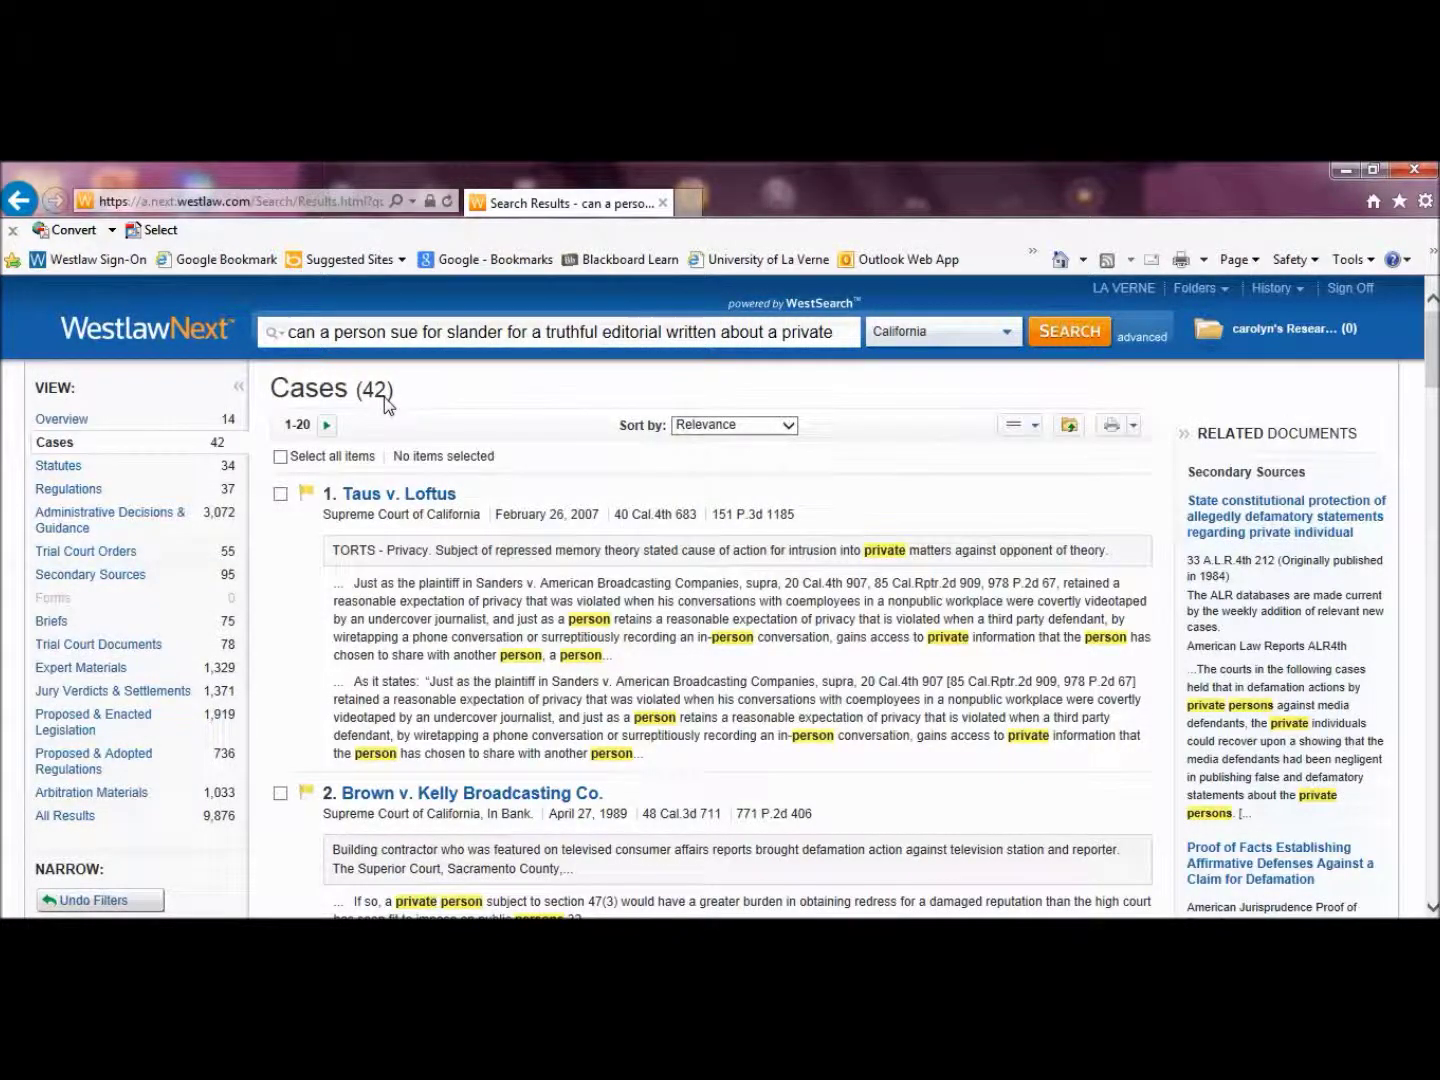
mouse_move(1436, 359)
mouse_down()
mouse_move(1436, 858)
mouse_move(1436, 340)
mouse_move(1436, 360)
mouse_up()
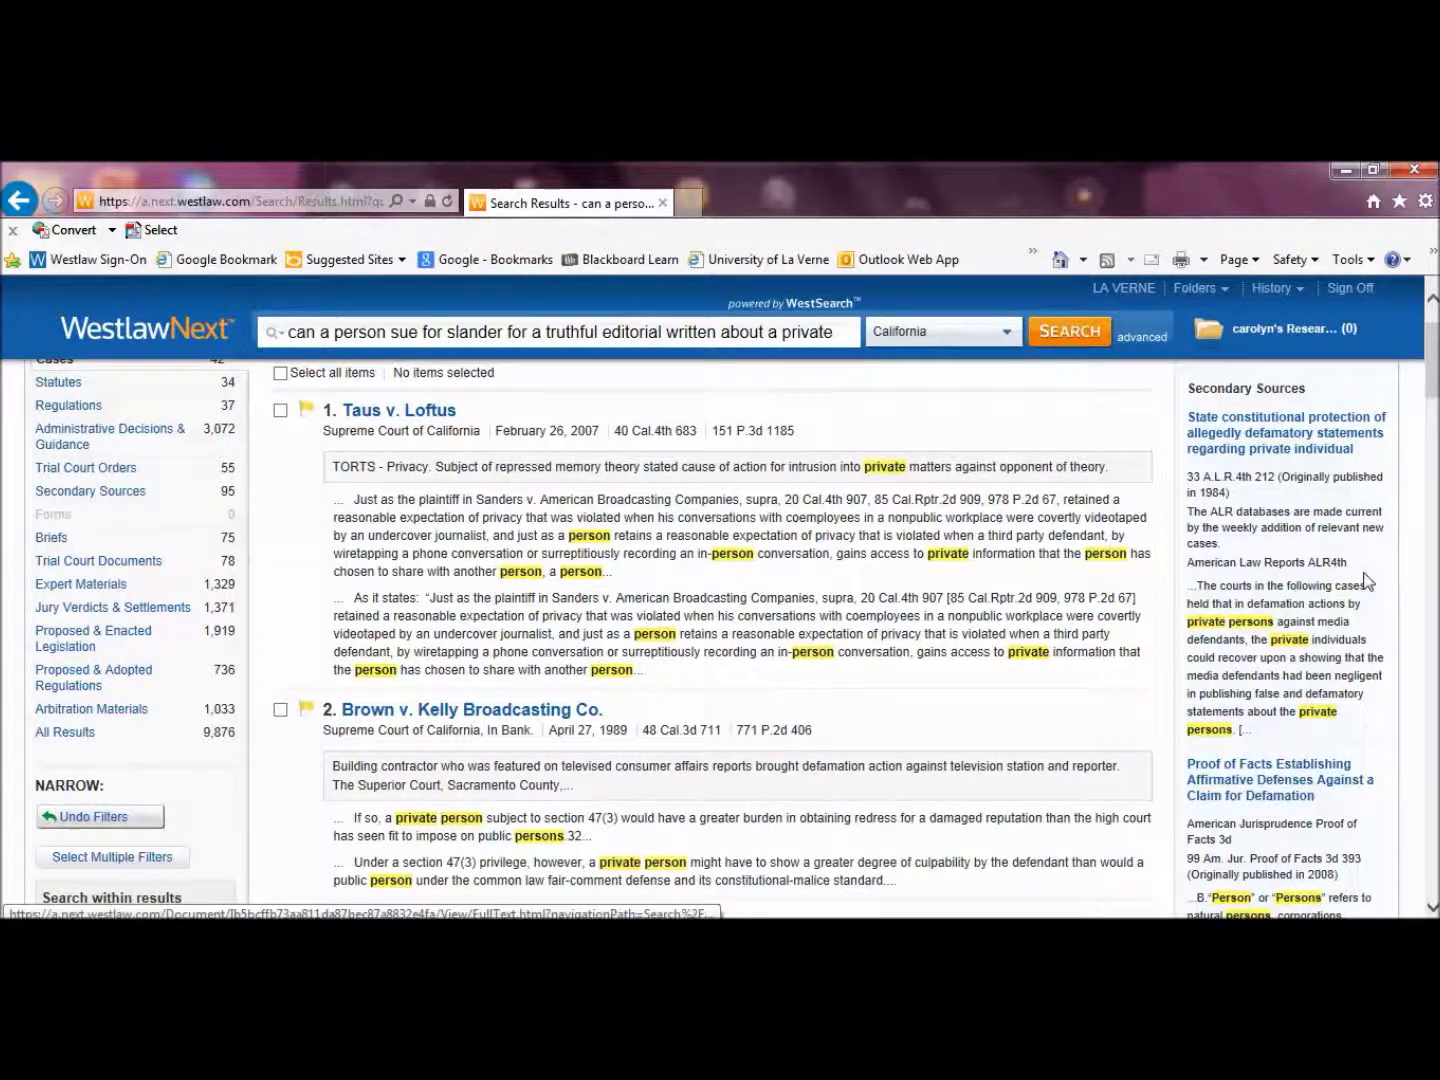
scroll(512, 575, down, 1)
scroll(725, 521, down, 3)
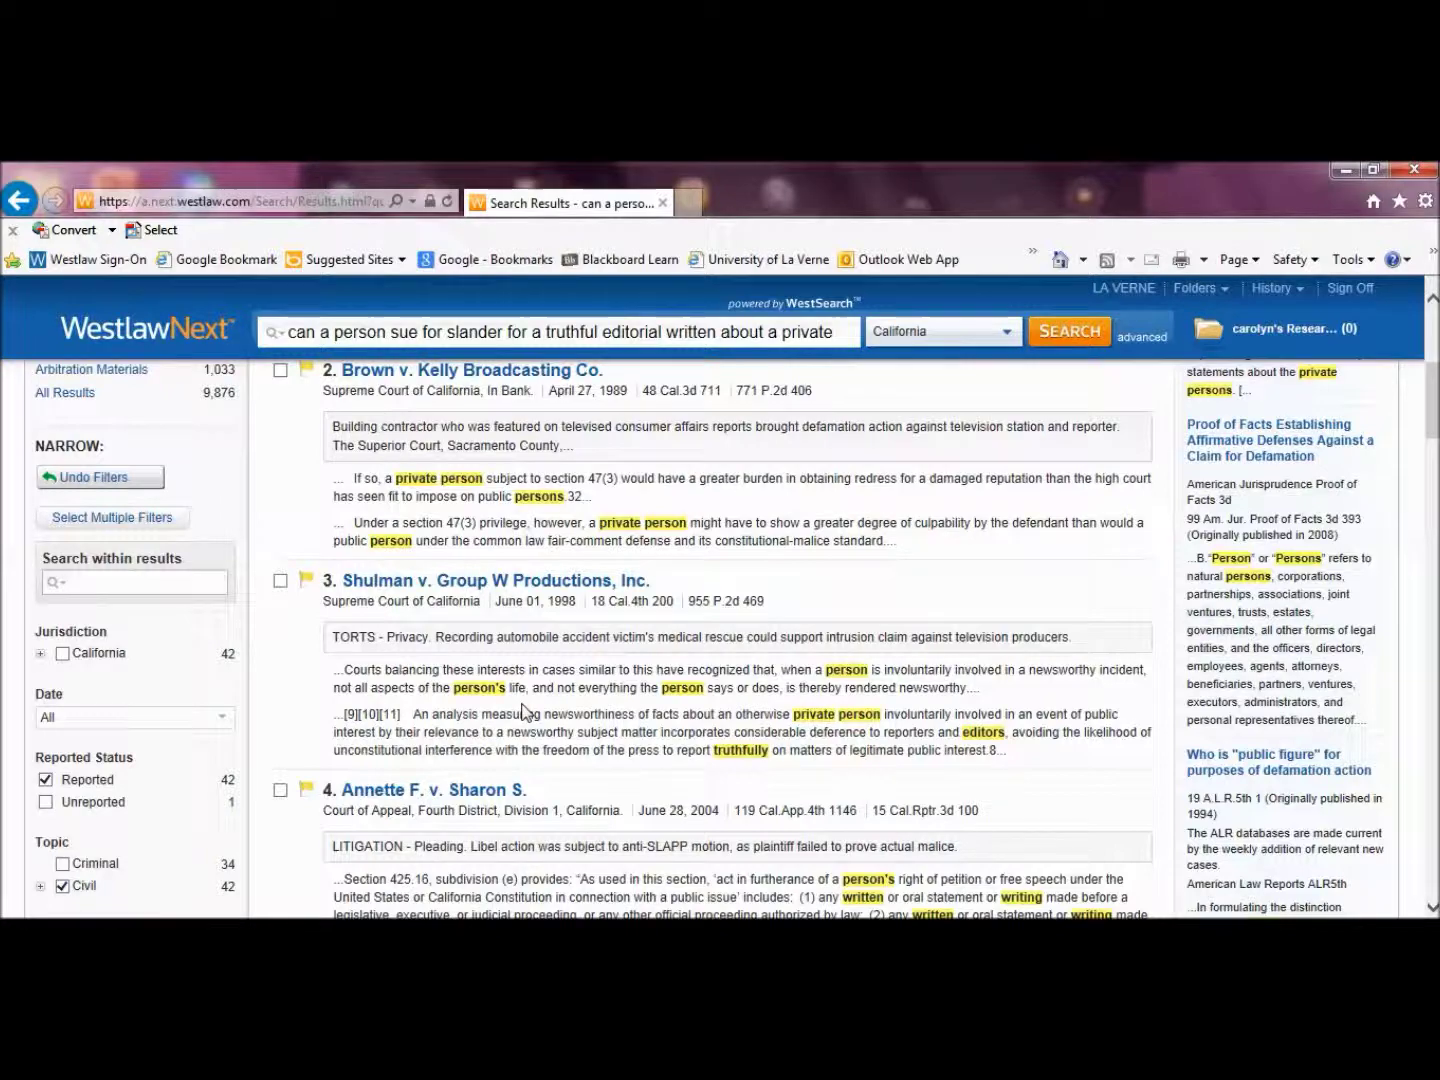
scroll(522, 711, up, 3)
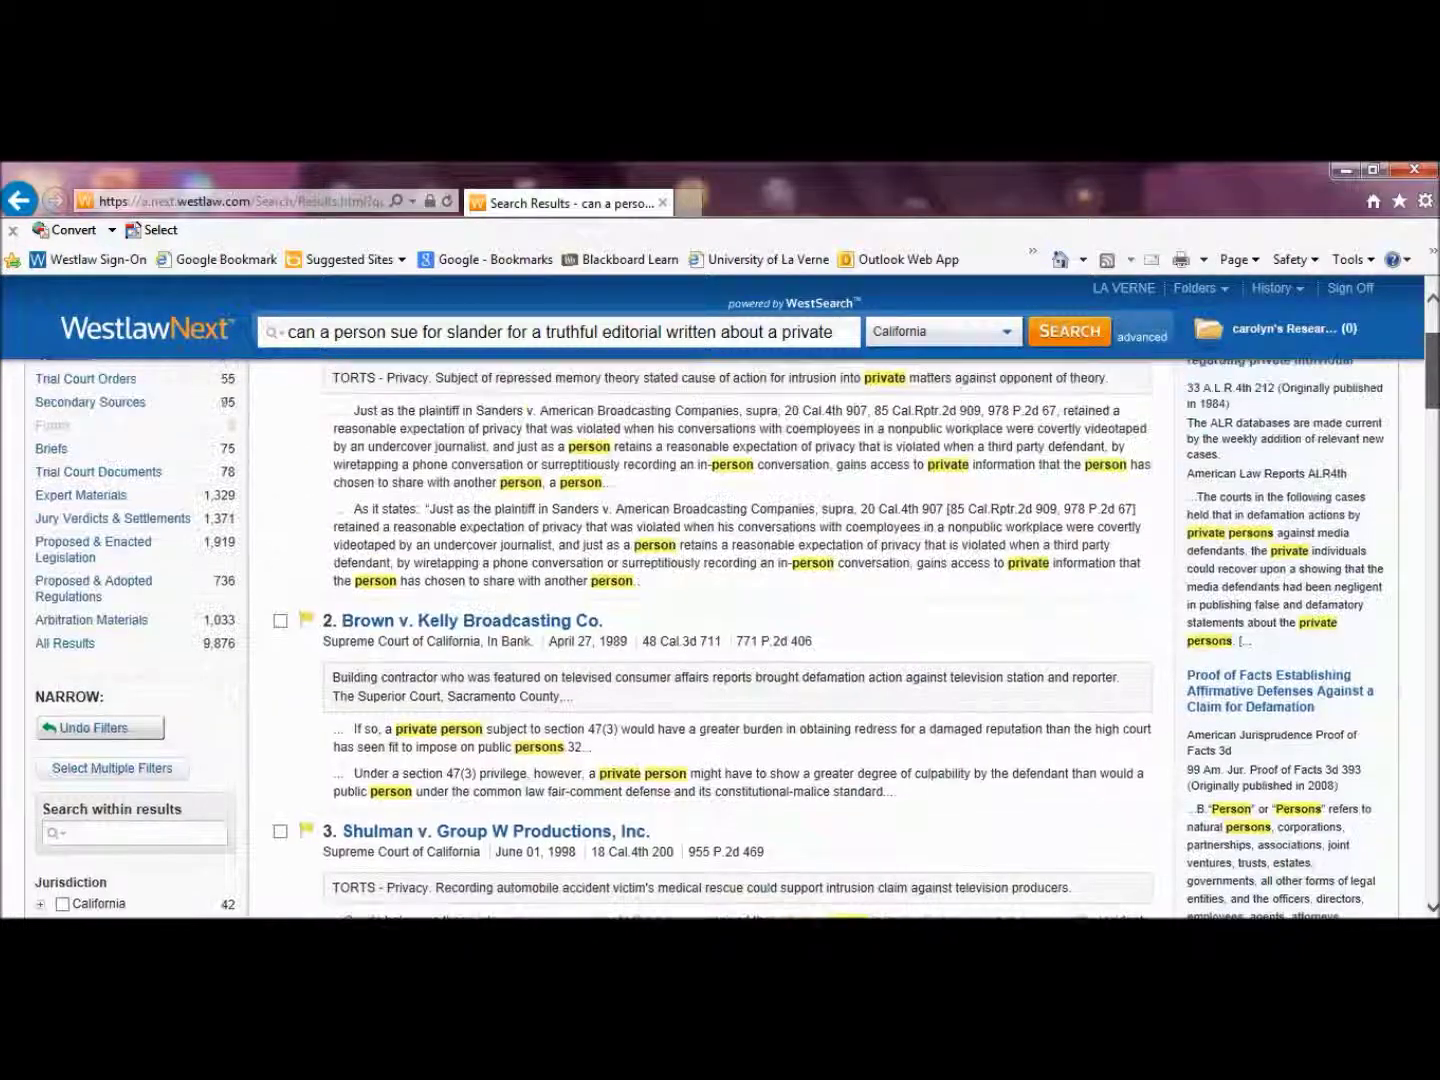
scroll(710, 640, up, 2)
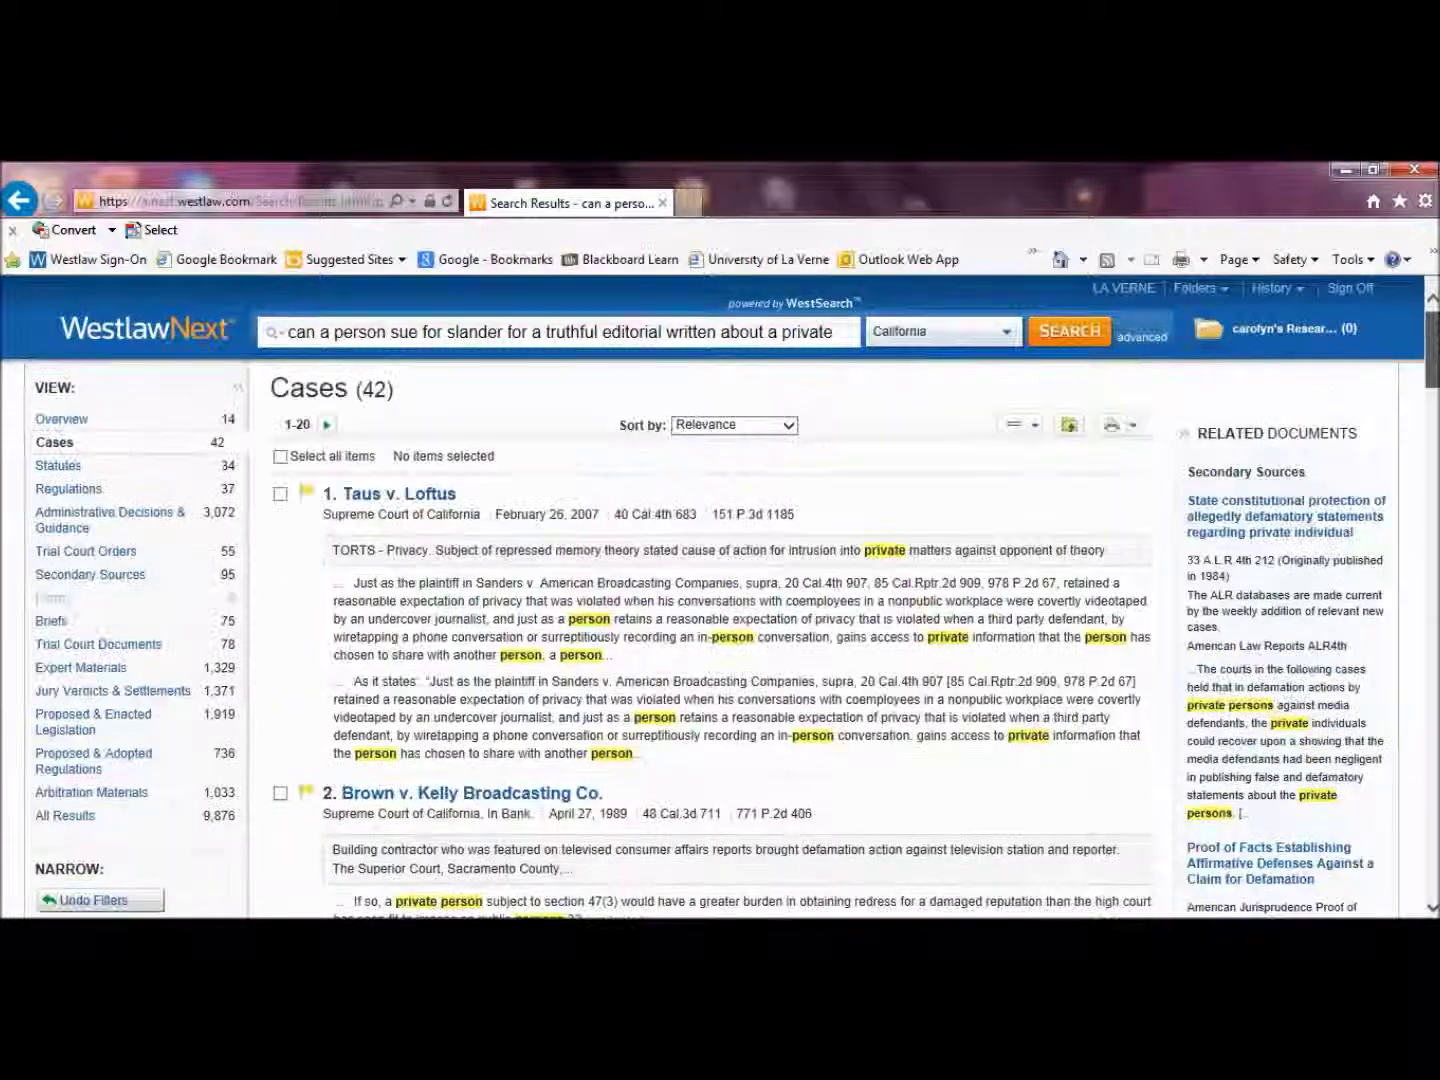
In the advanced search form, require the terms truth! and editorial
click(1154, 341)
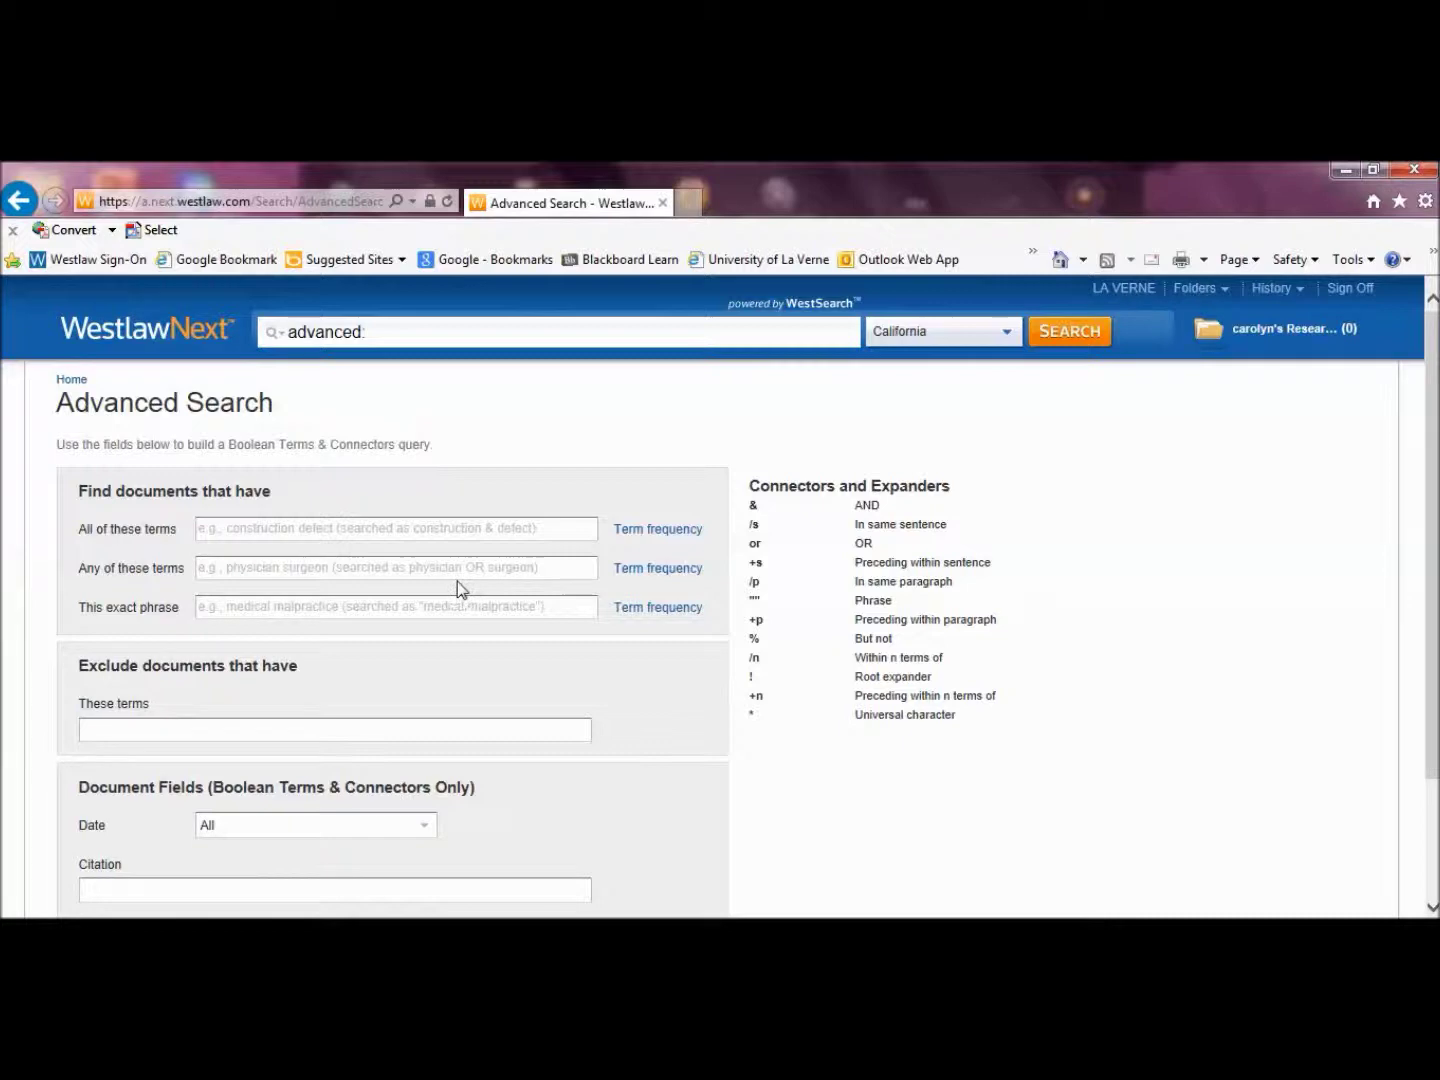
click(450, 530)
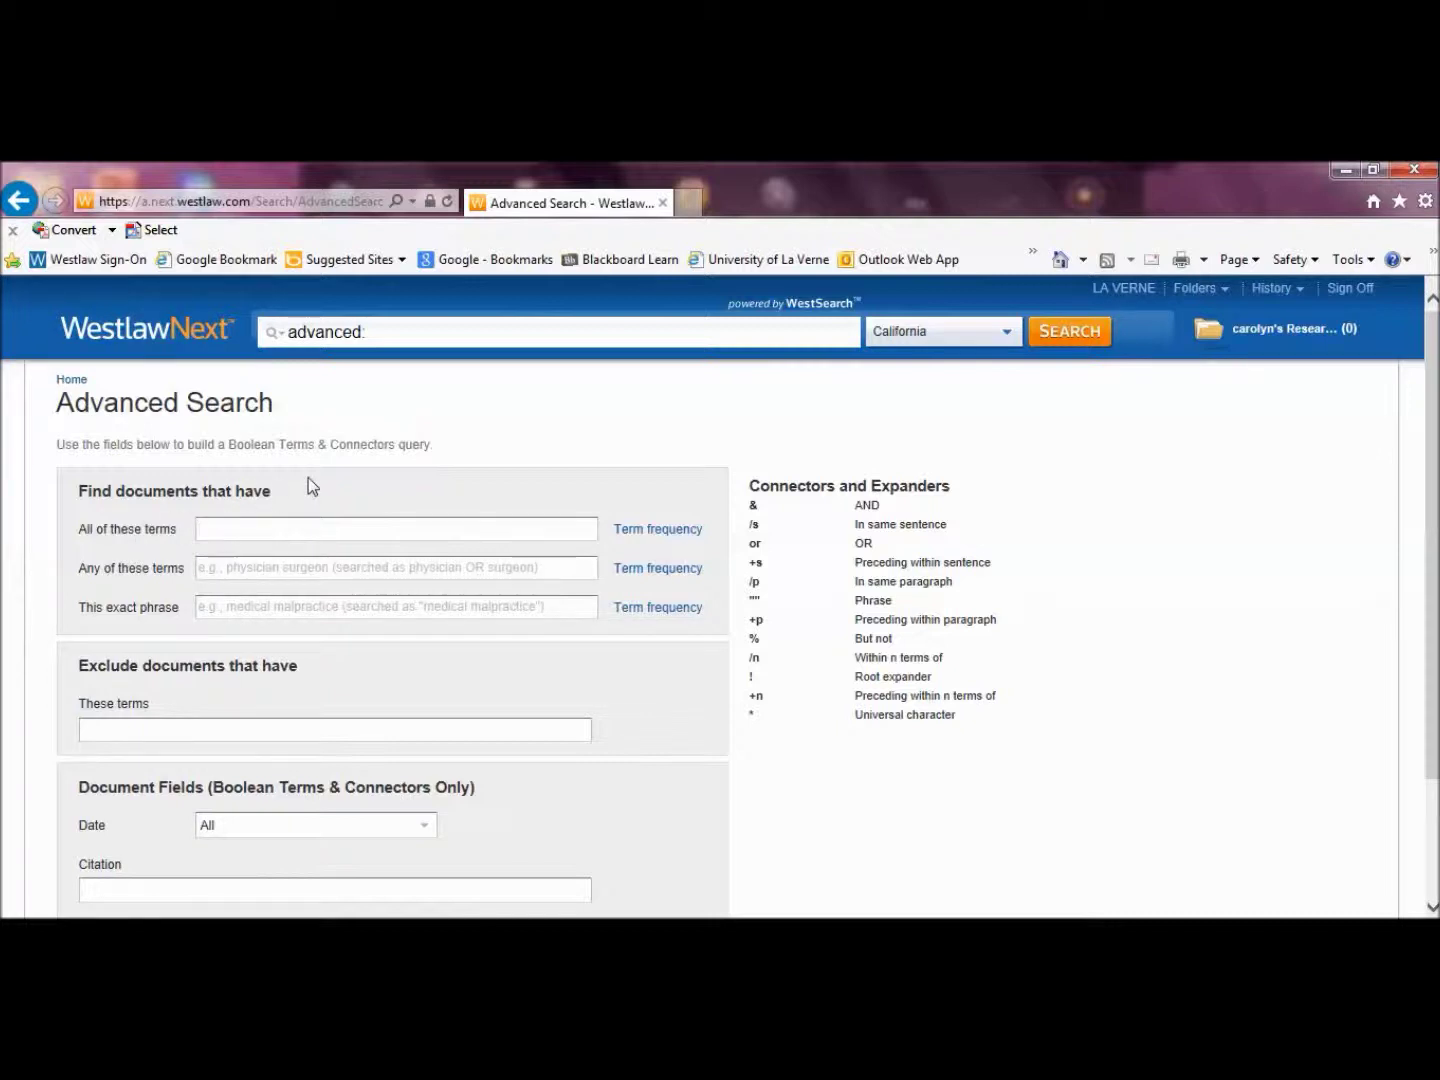
text((d)
key(BackSpace)
key(BackSpace)
text(ruth! ed)
text(itorial)
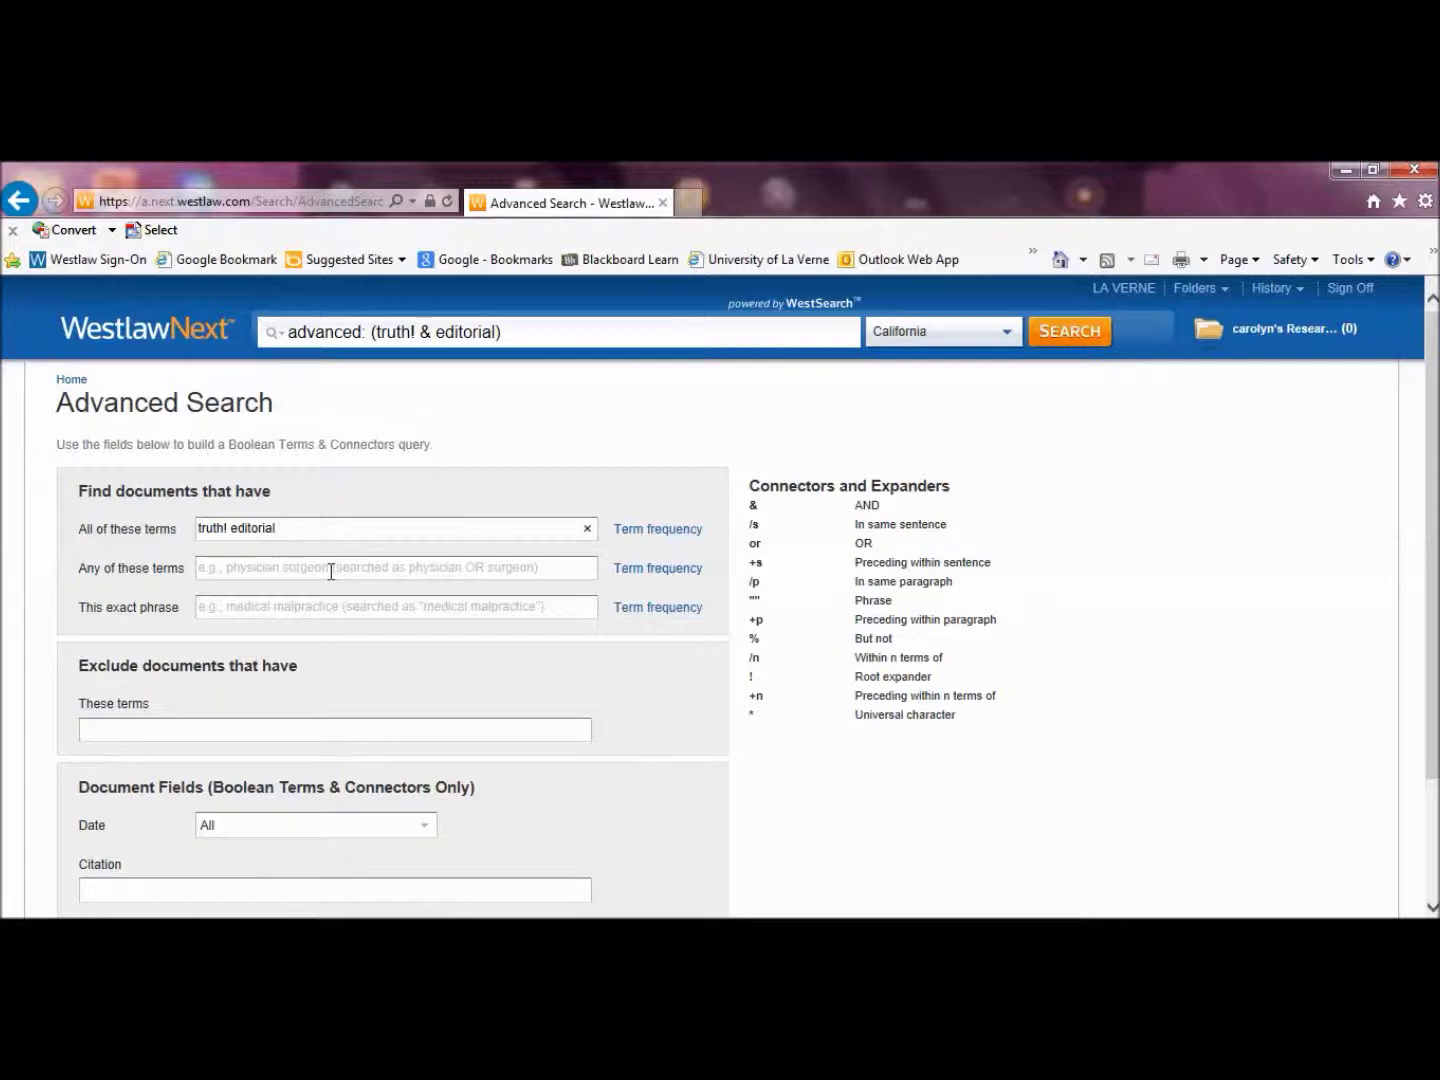
Add defamation, libel, slander as alternative terms, exclude "public figure", and run the search
click(310, 571)
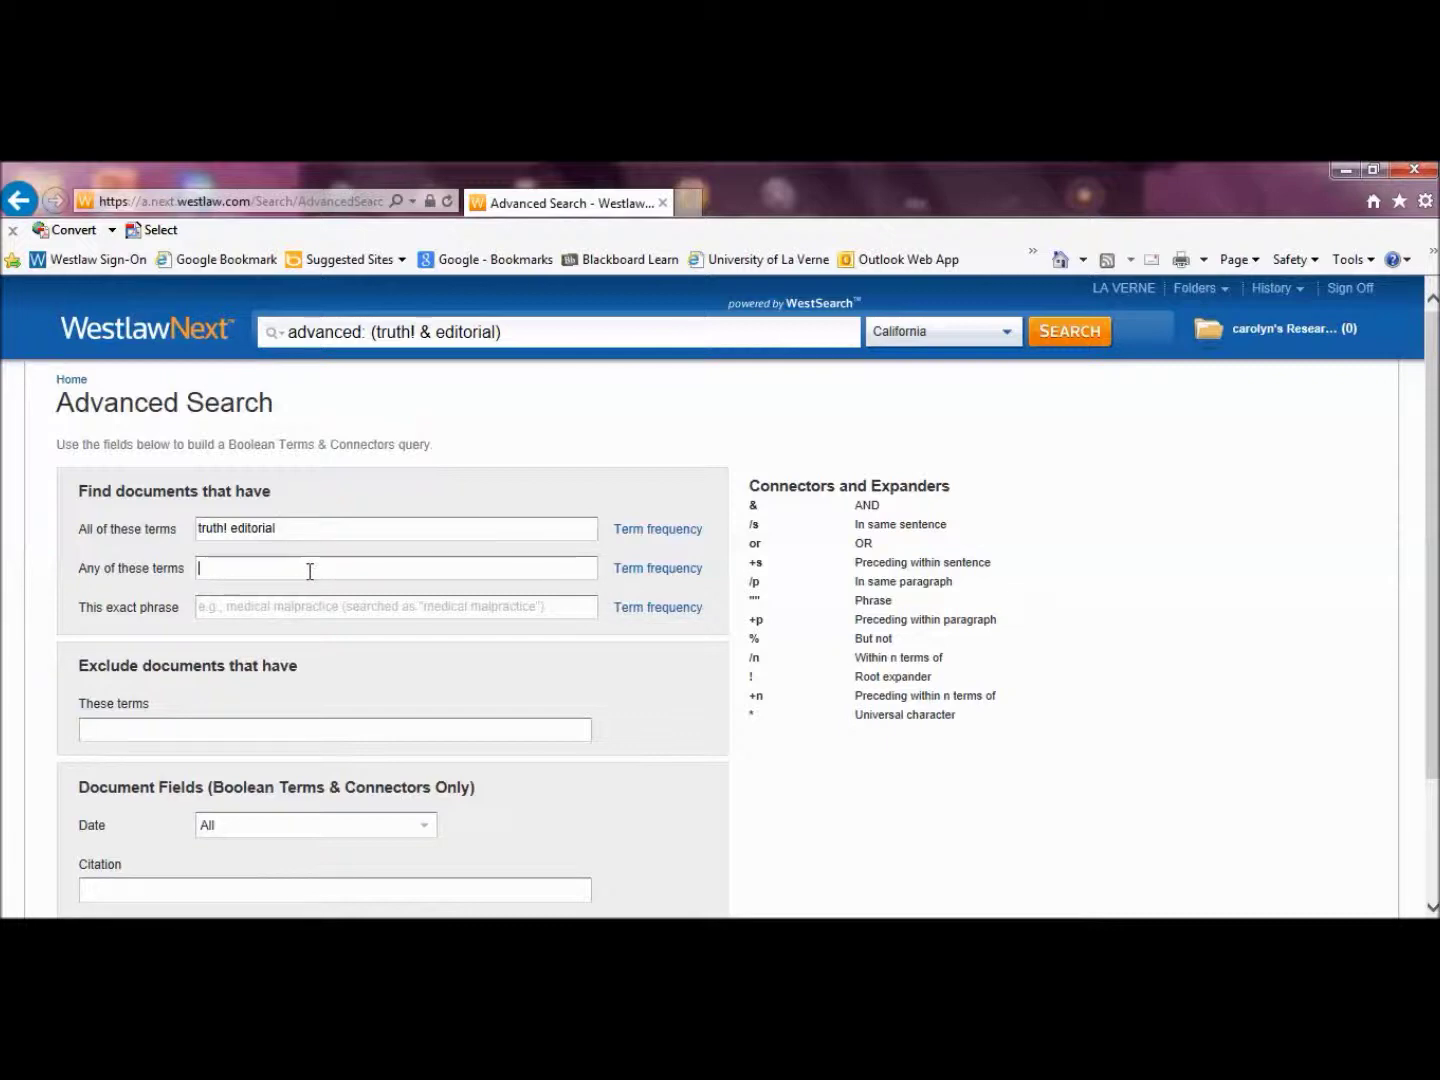
text(defamati)
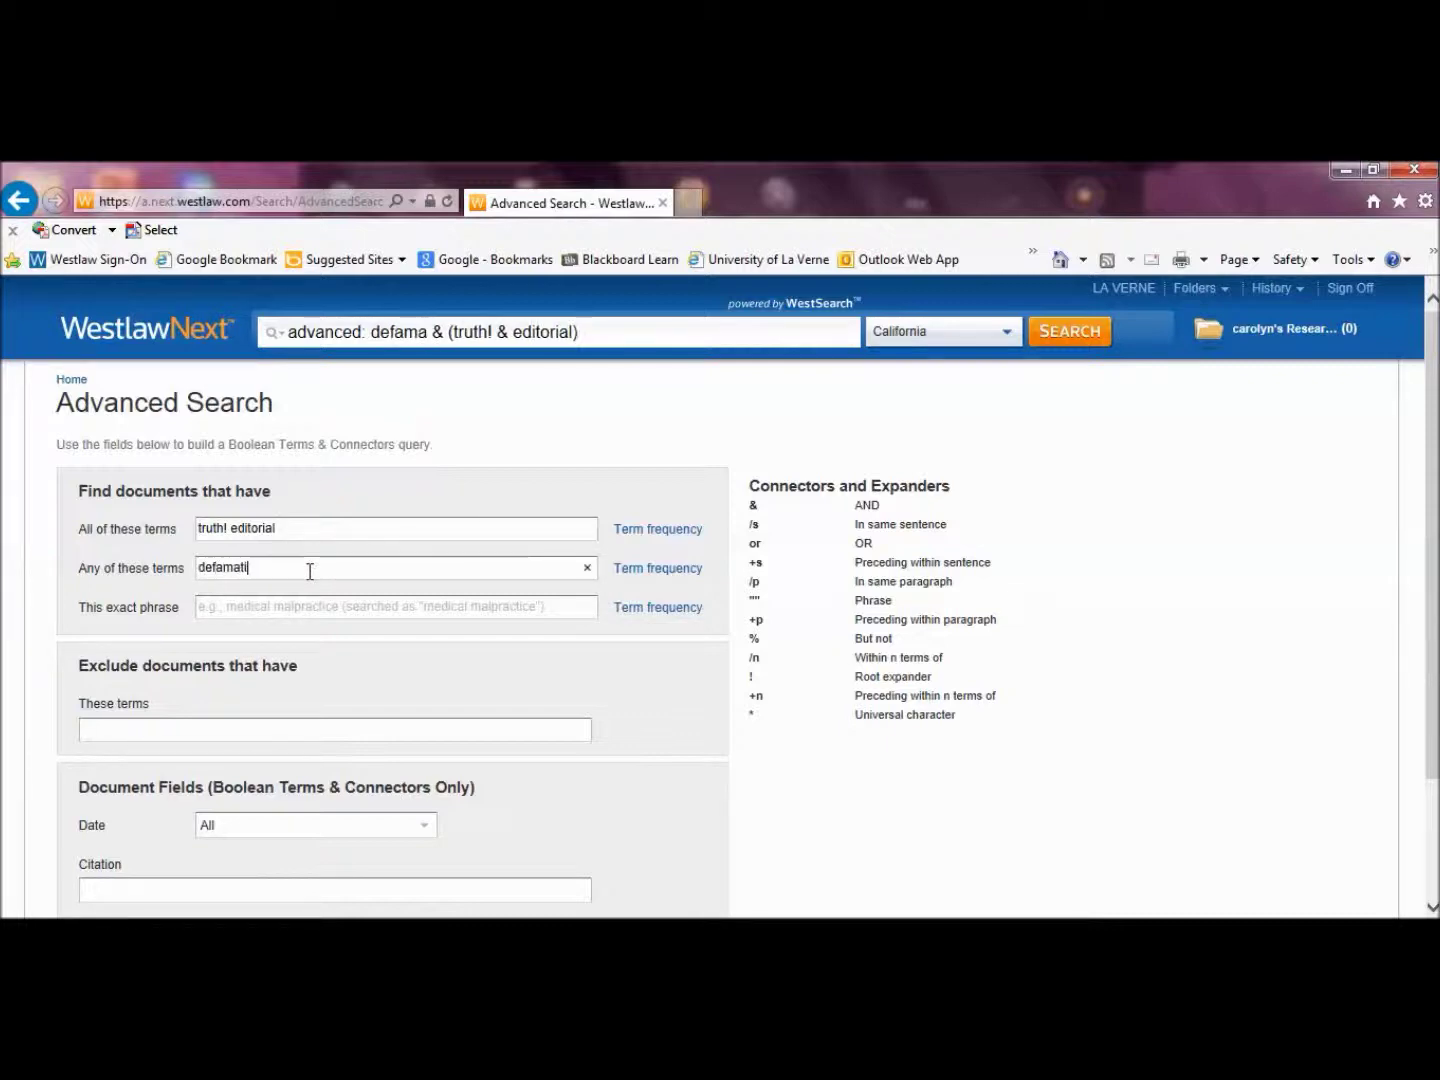
text(on libel slander)
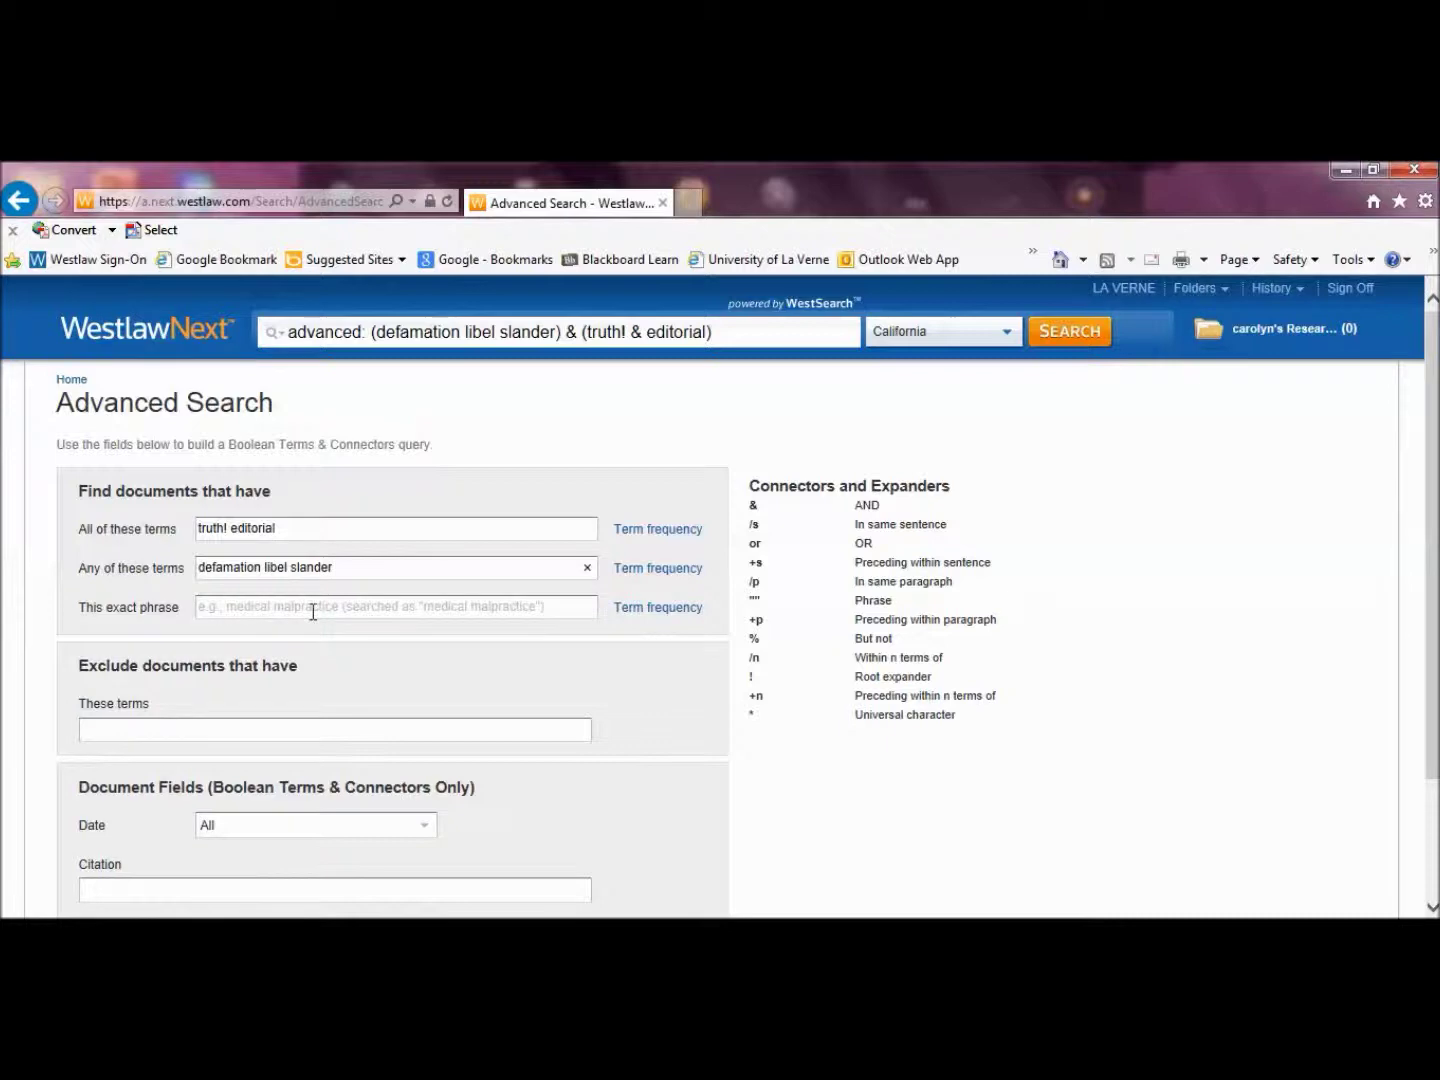
click(313, 607)
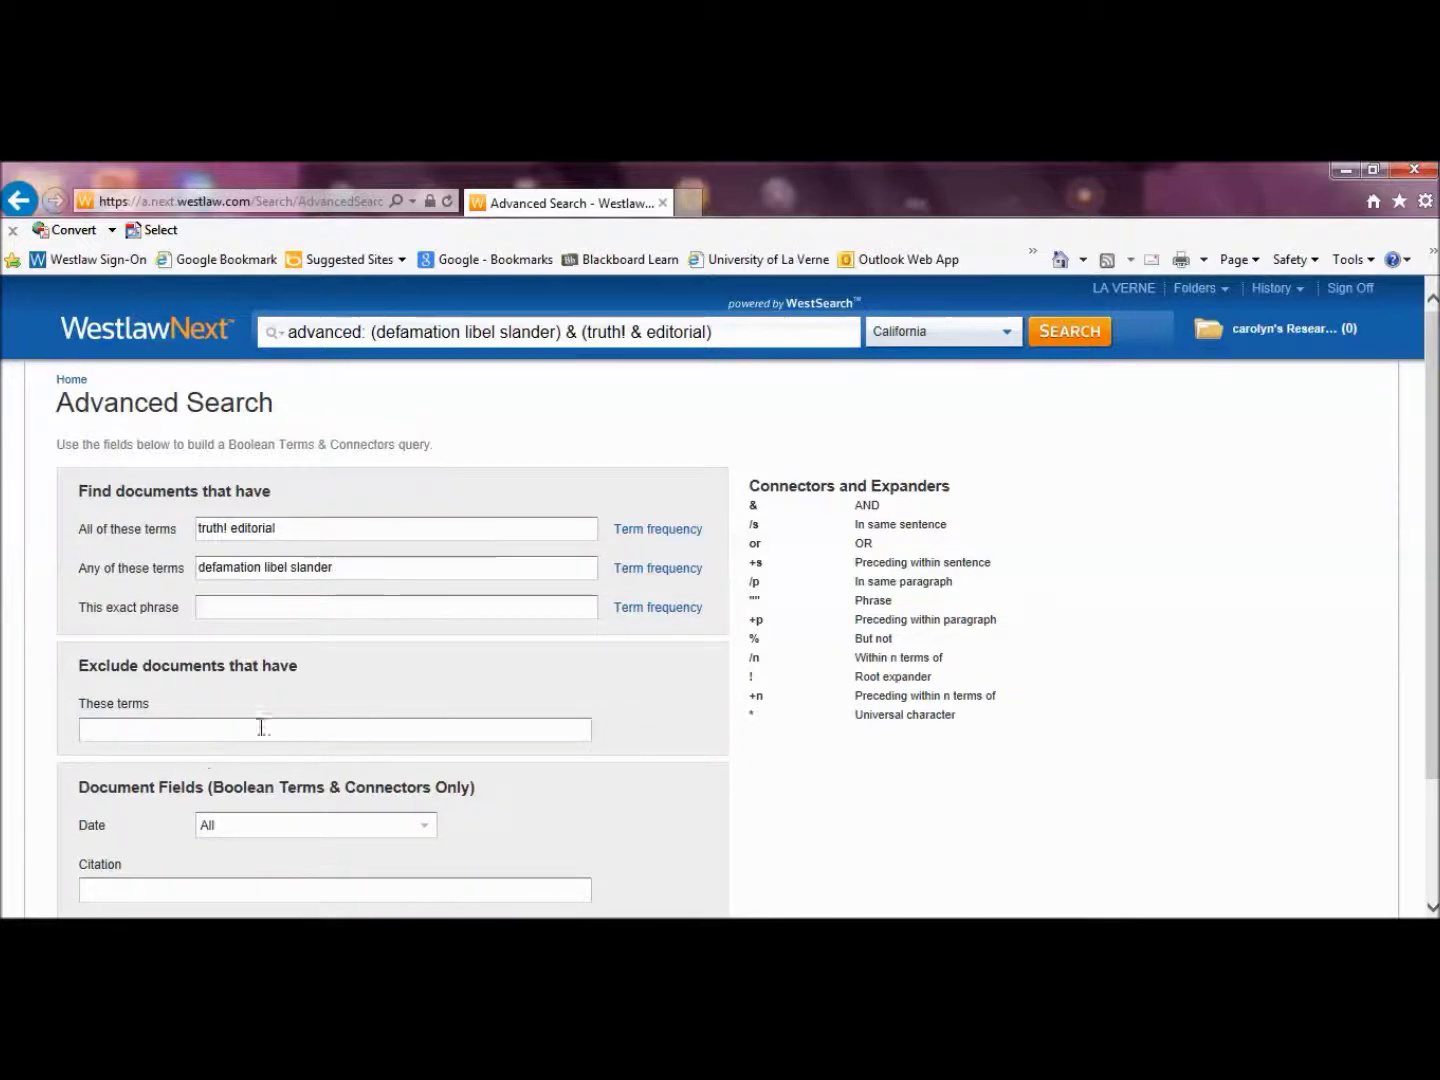
click(210, 735)
text("pu)
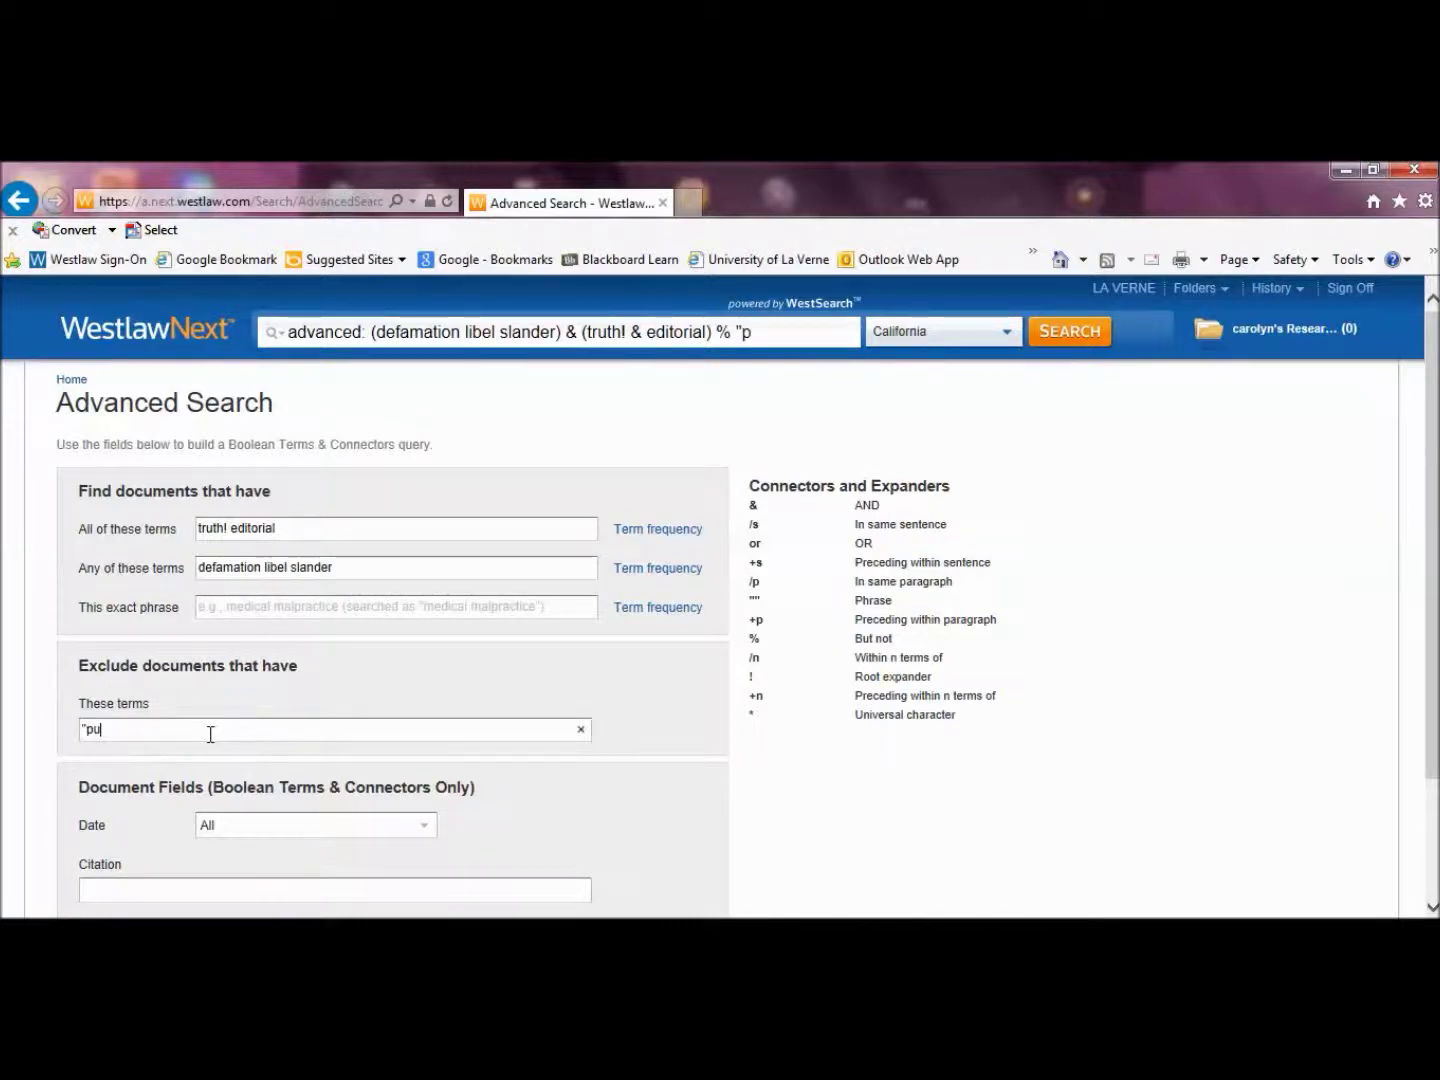
text(blic figure)
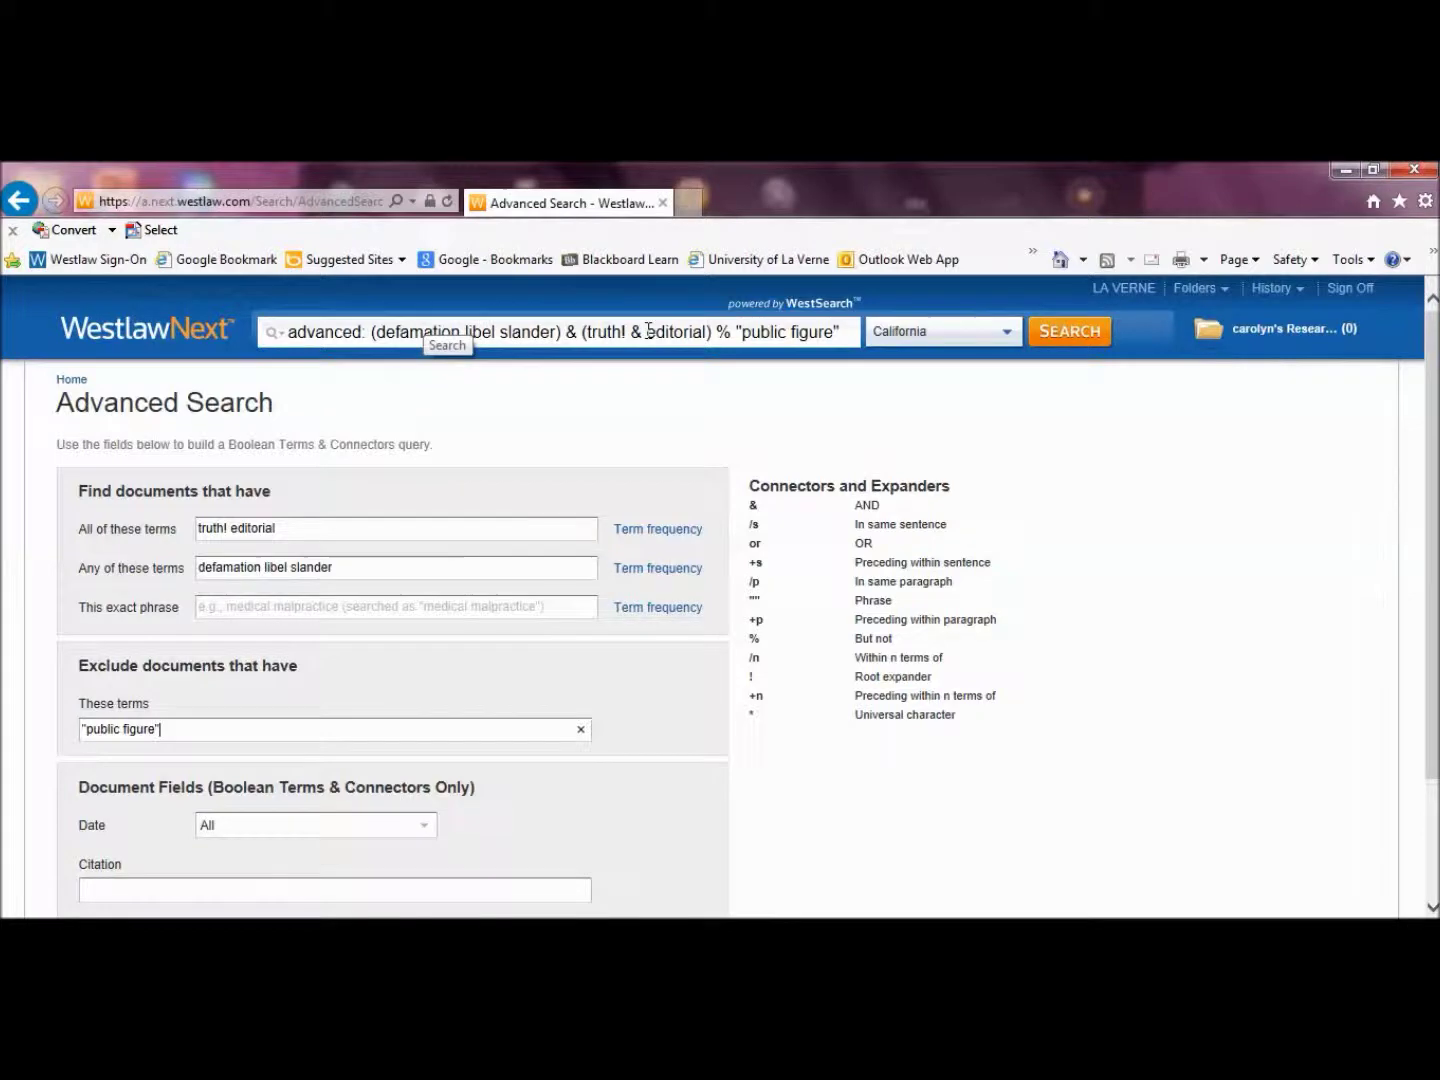
click(1066, 340)
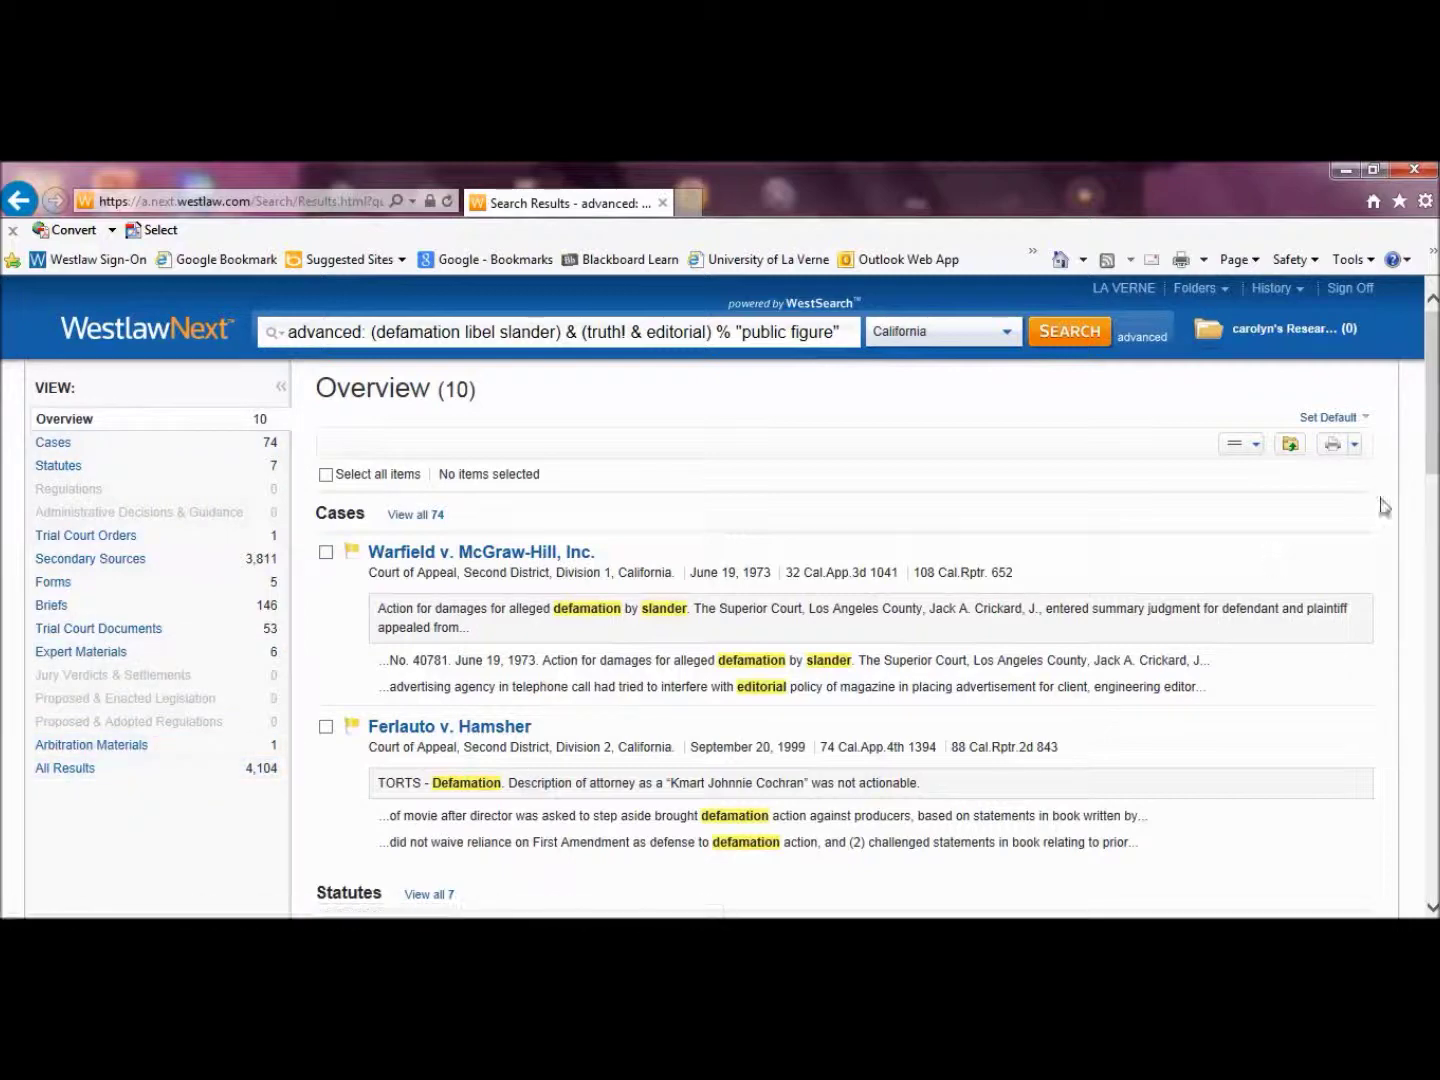
Switch the results view to Cases, listing all 74 case results
scroll(1434, 437, down, 3)
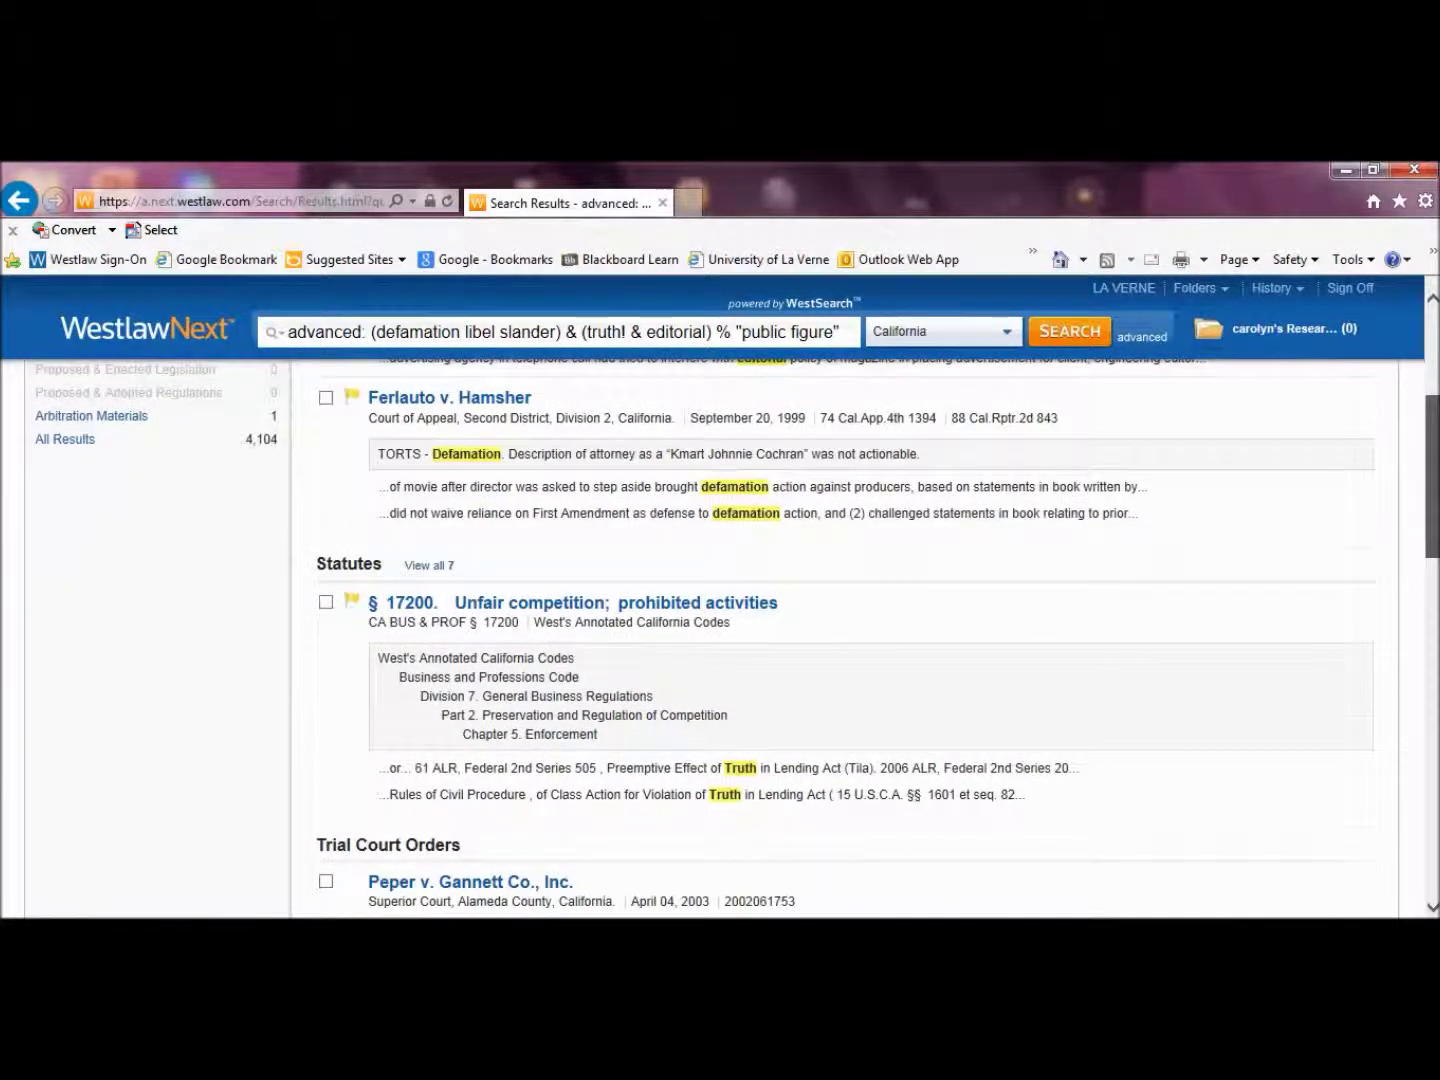
scroll(1434, 437, down, 1)
scroll(735, 615, up, 4)
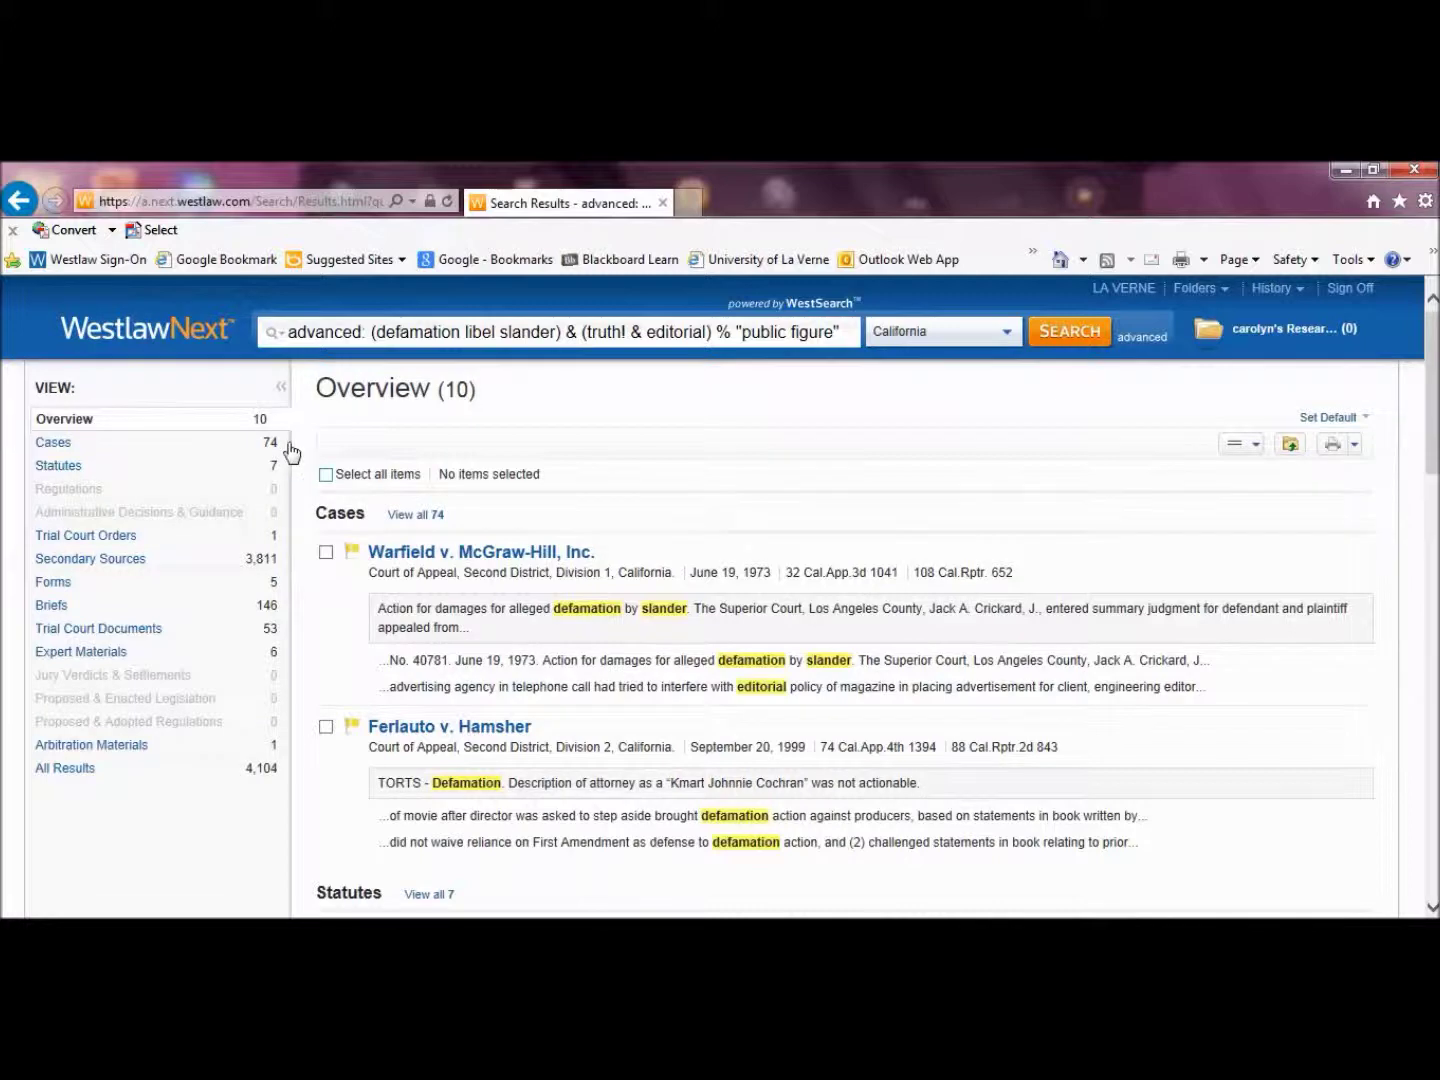
click(56, 451)
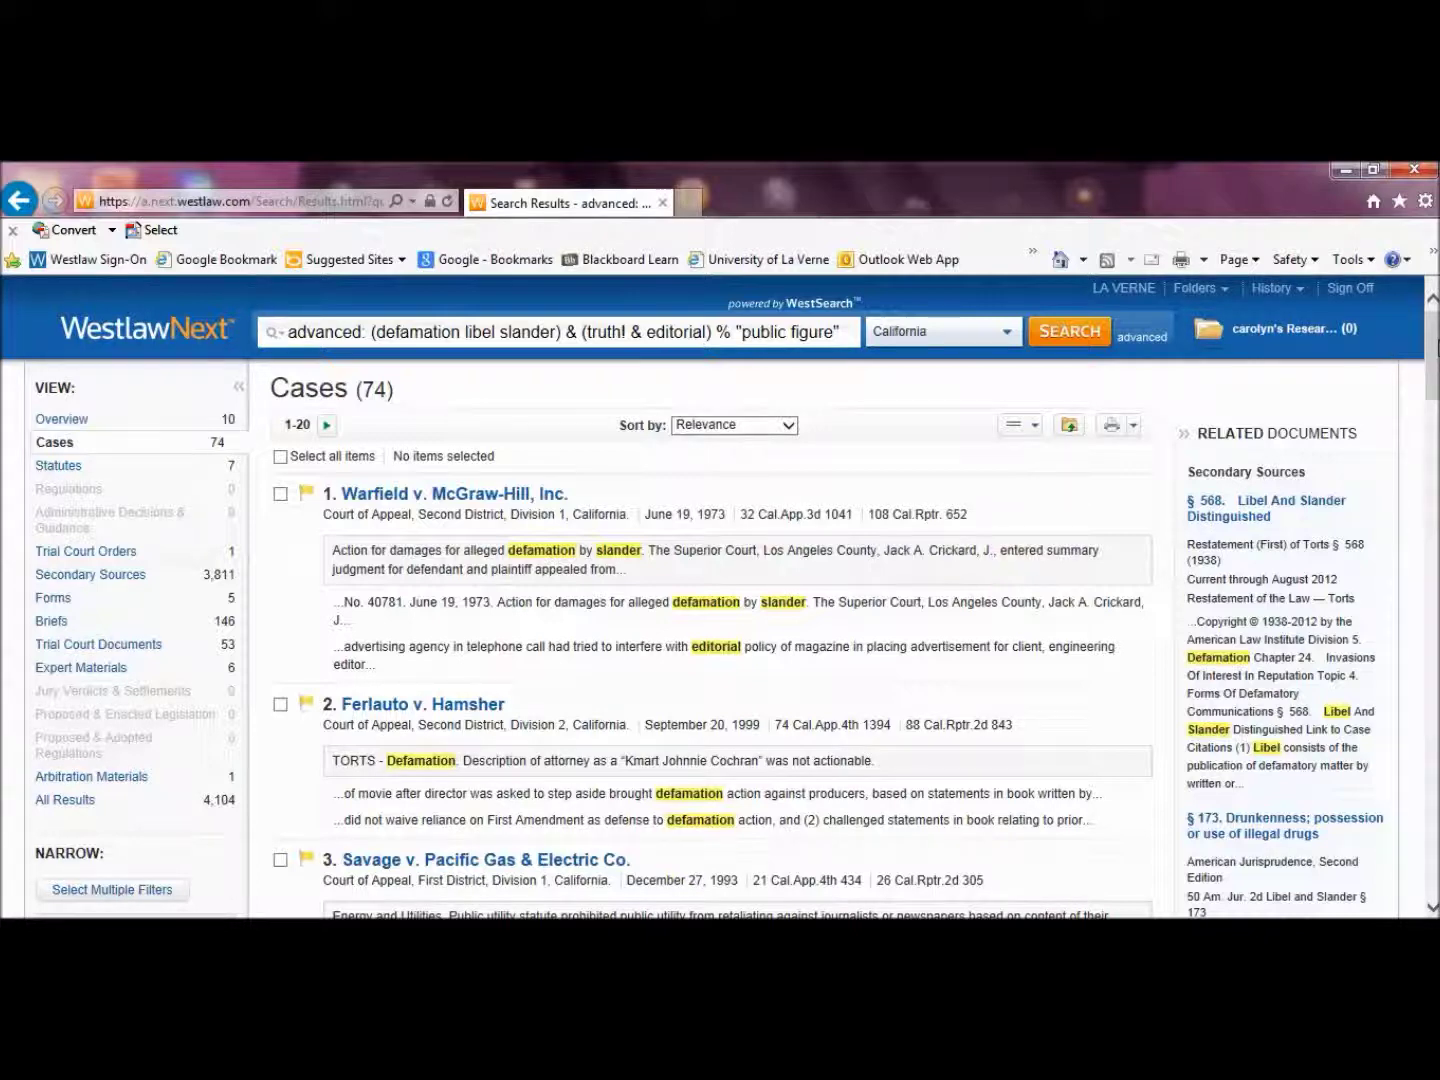
Filter the 74 cases to Reported status and the Civil topic, leaving 28
scroll(725, 640, down, 3)
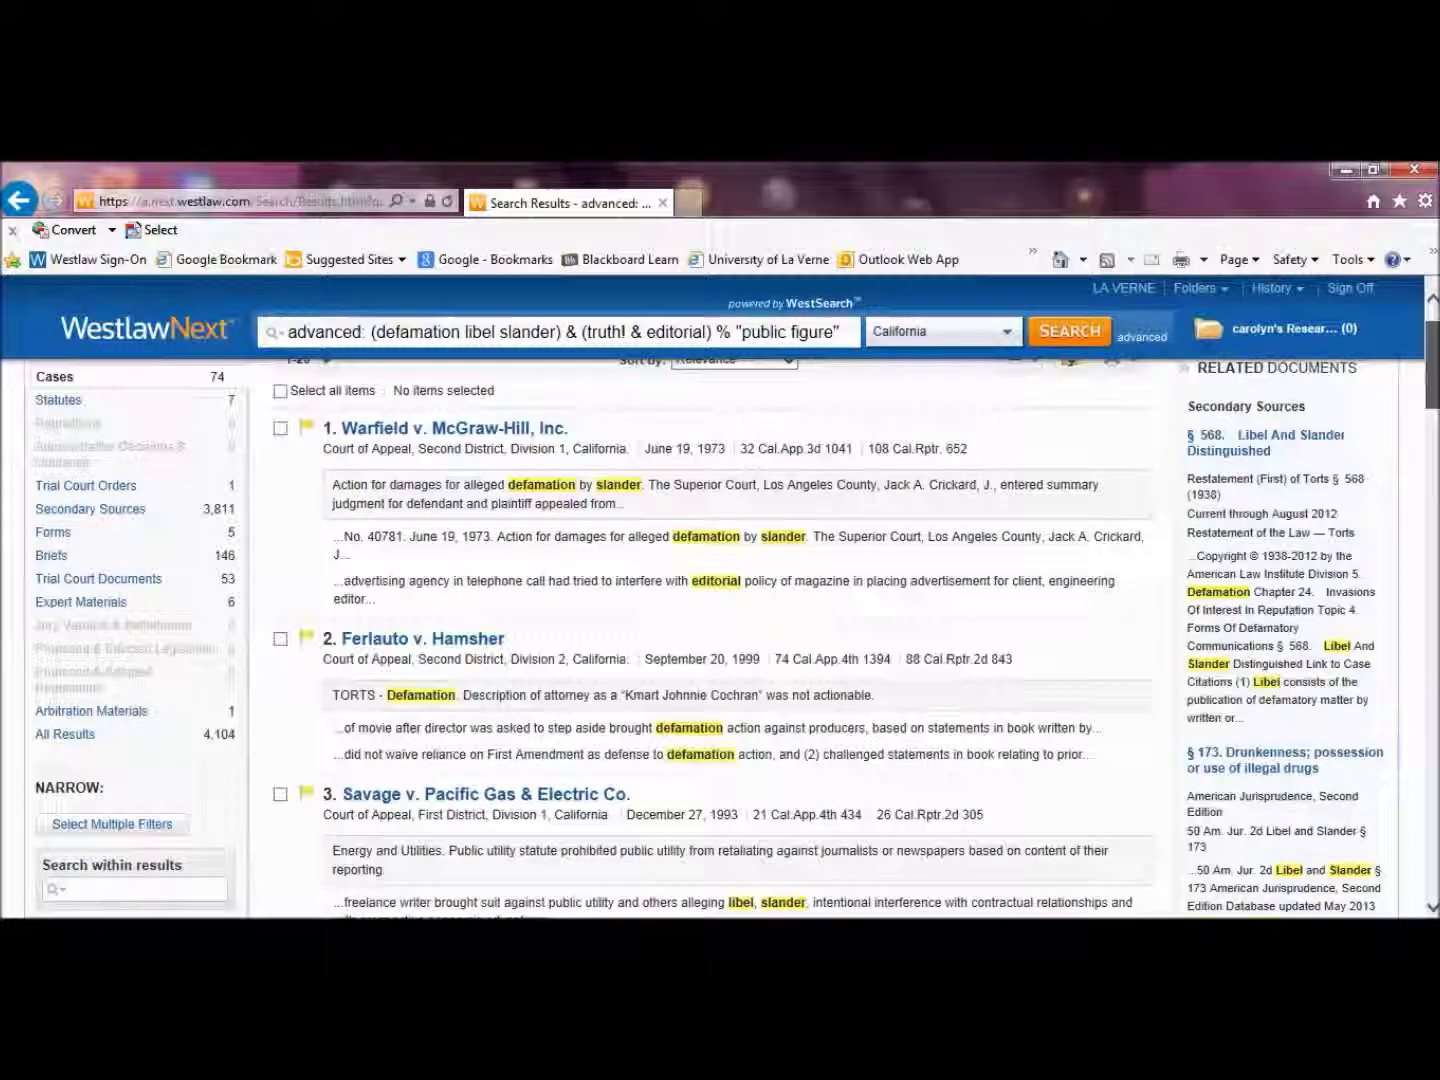
scroll(725, 640, down, 2)
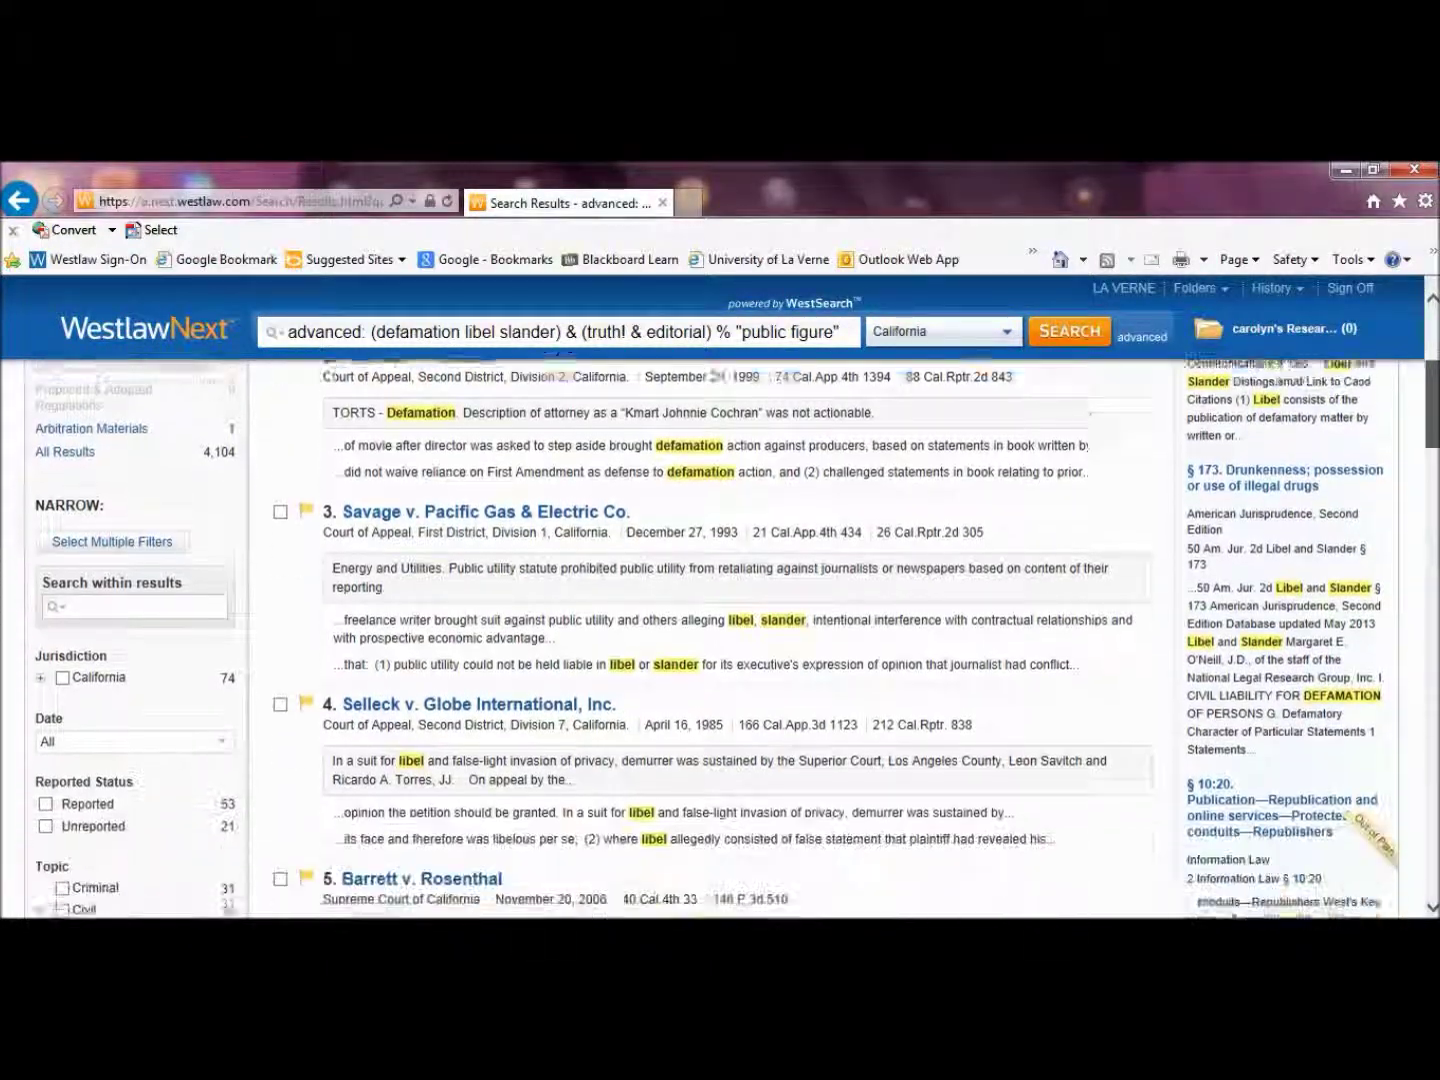
scroll(347, 662, down, 1)
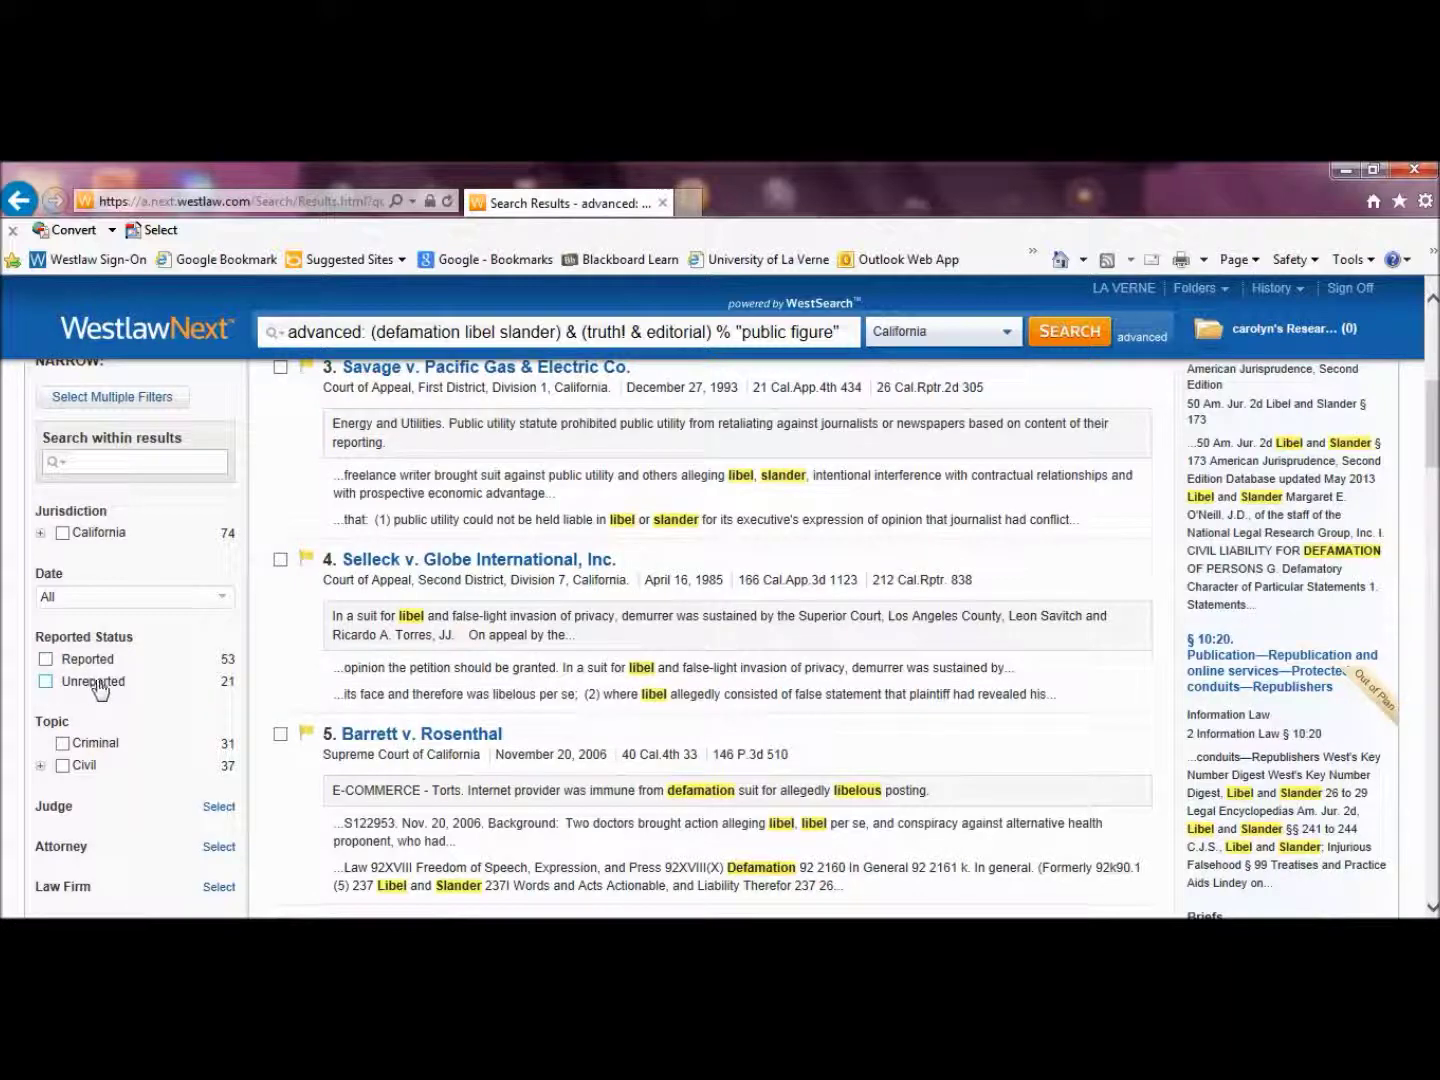
click(46, 660)
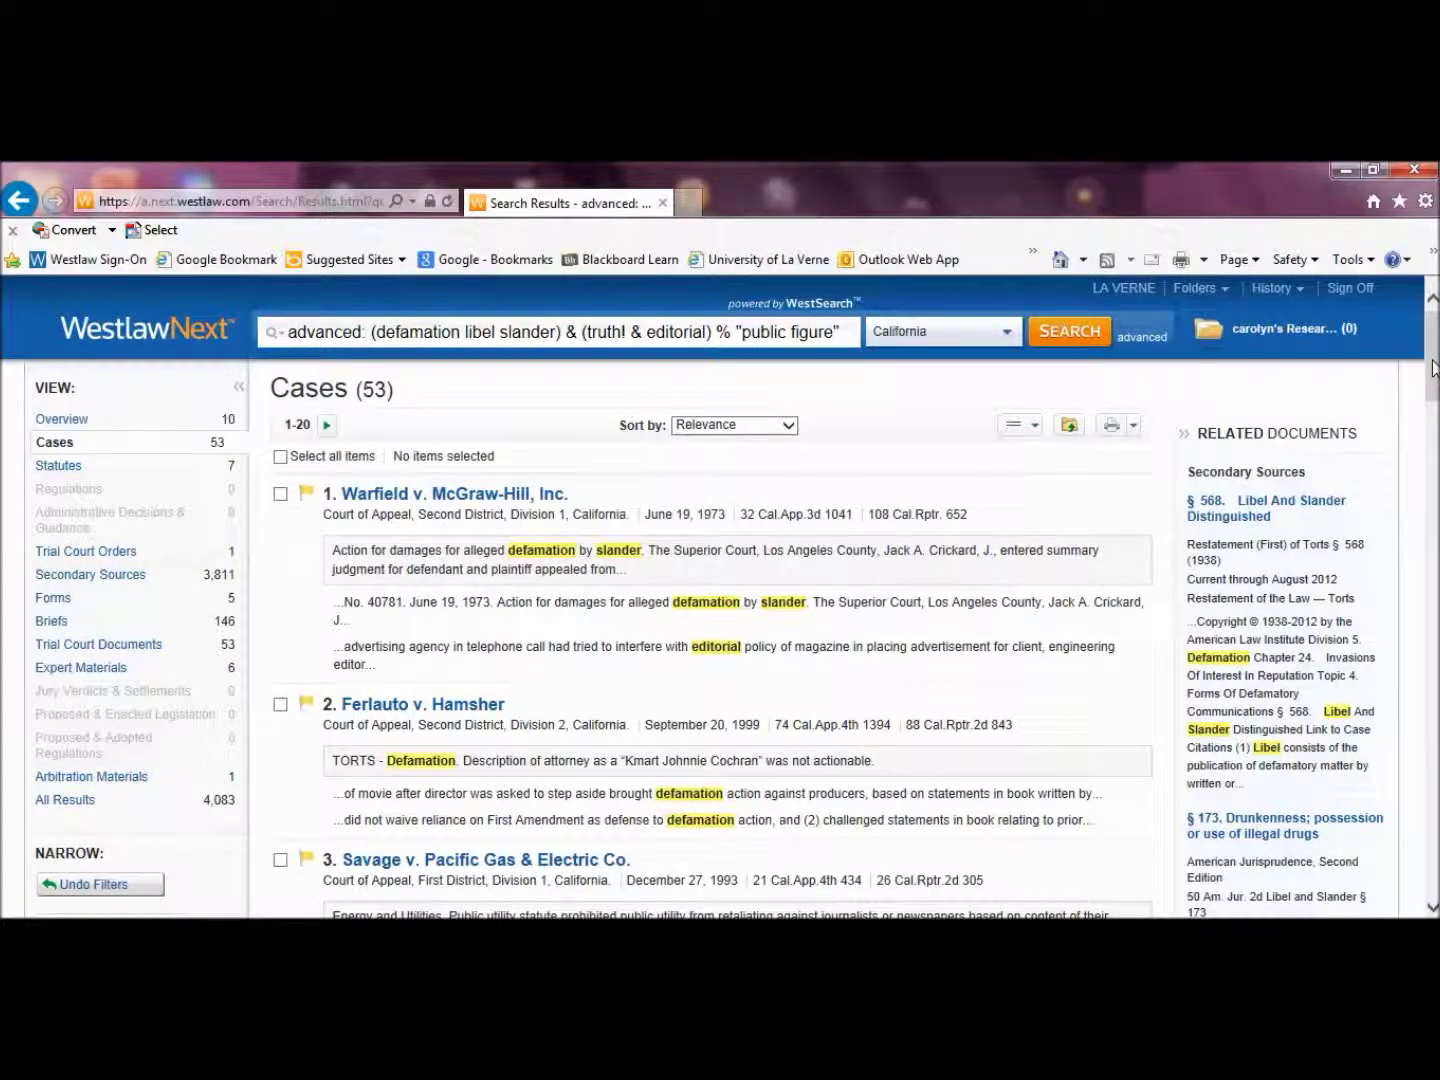
drag(1433, 368, 1435, 447)
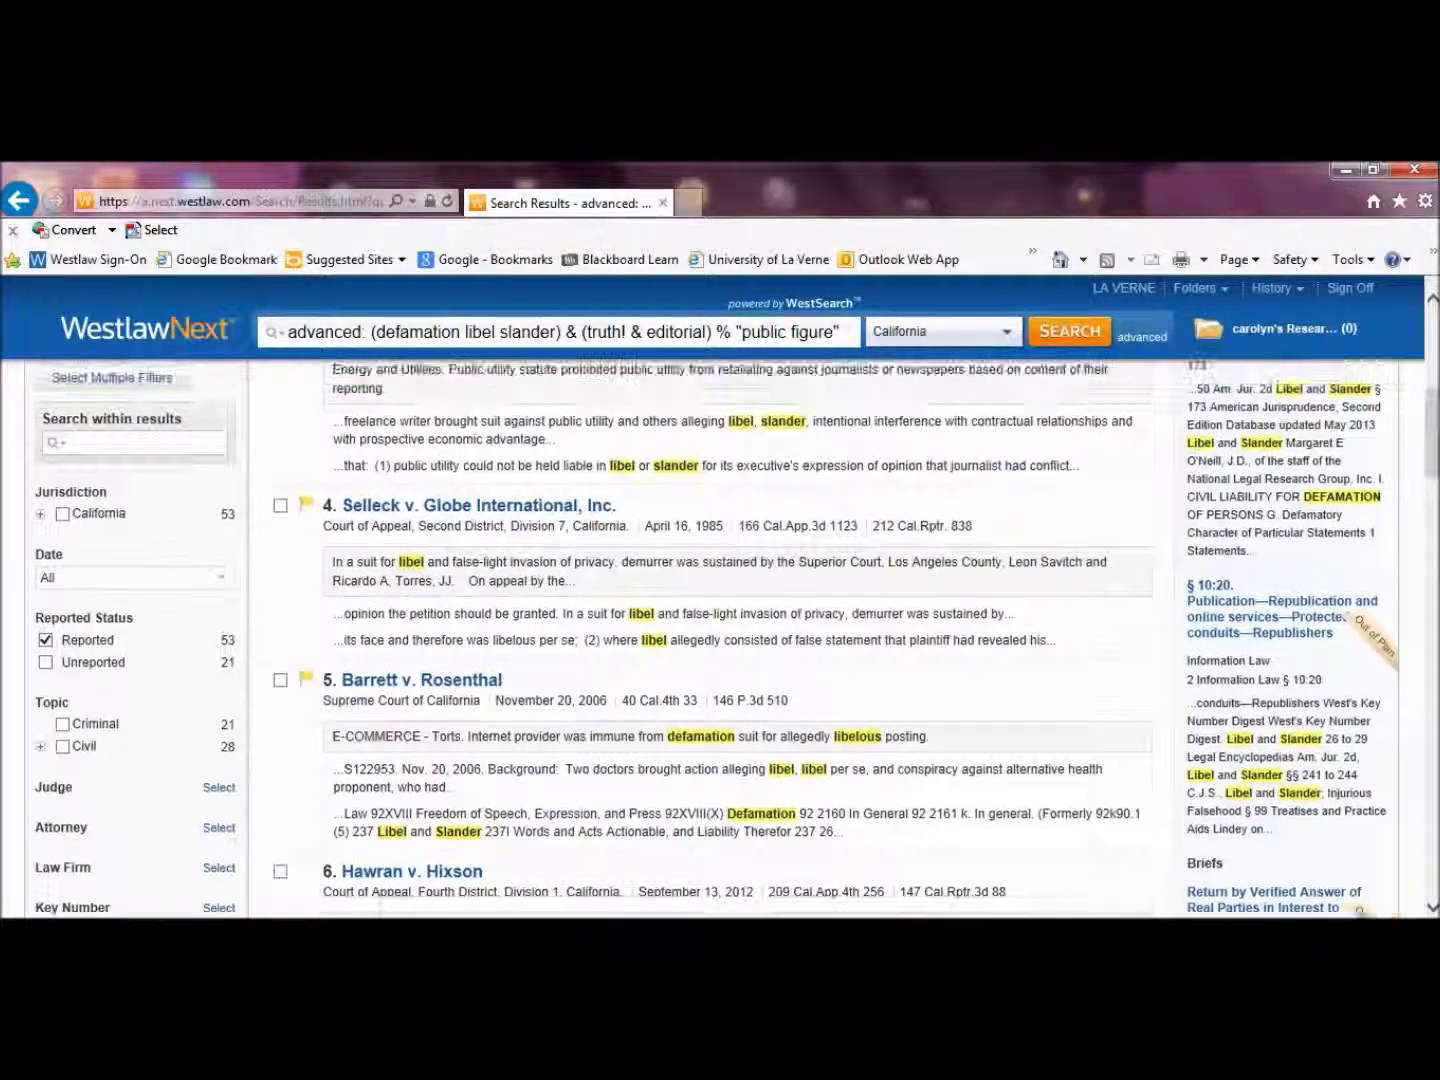
click(62, 748)
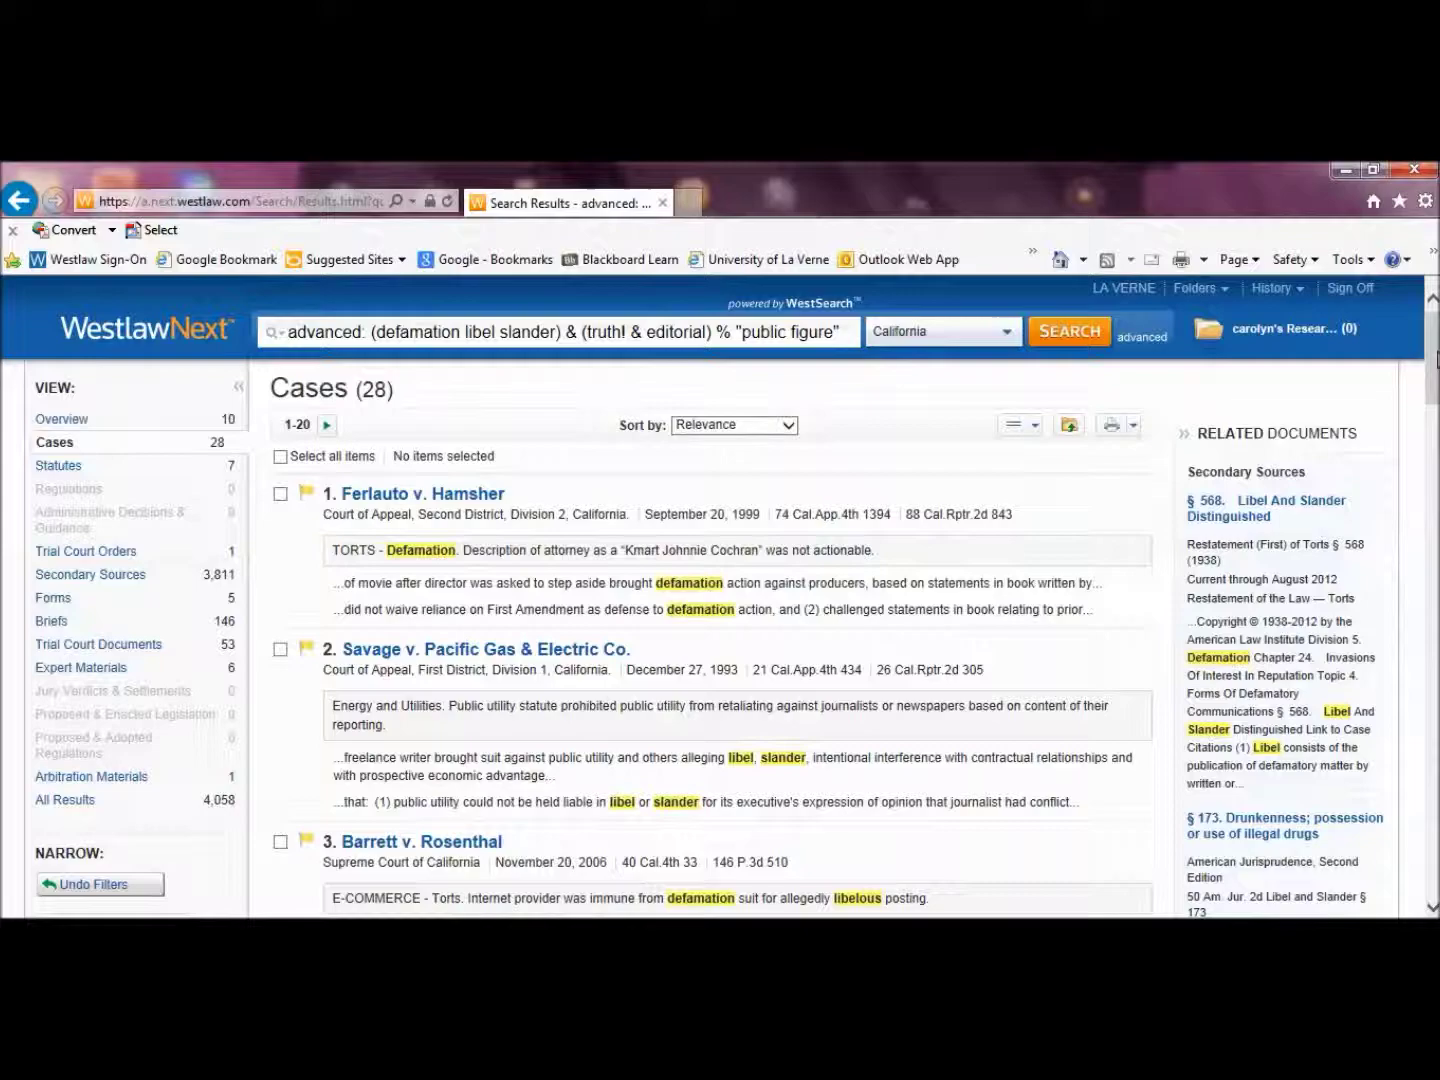
mouse_move(1437, 360)
mouse_down()
mouse_move(1437, 424)
mouse_move(1437, 360)
mouse_up()
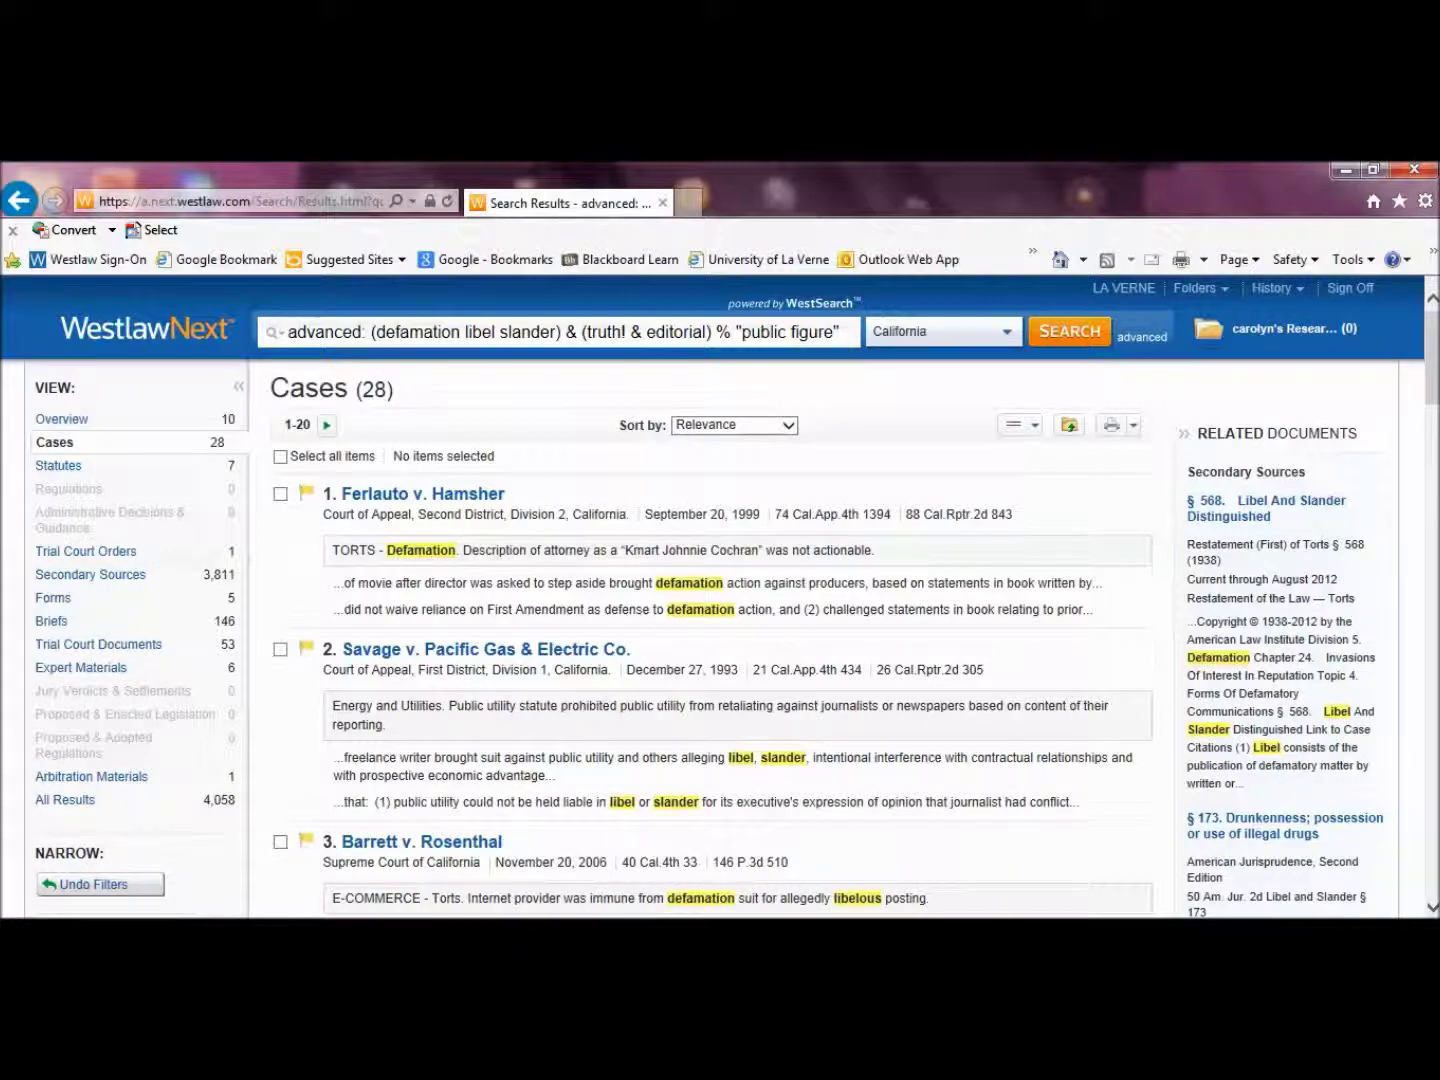